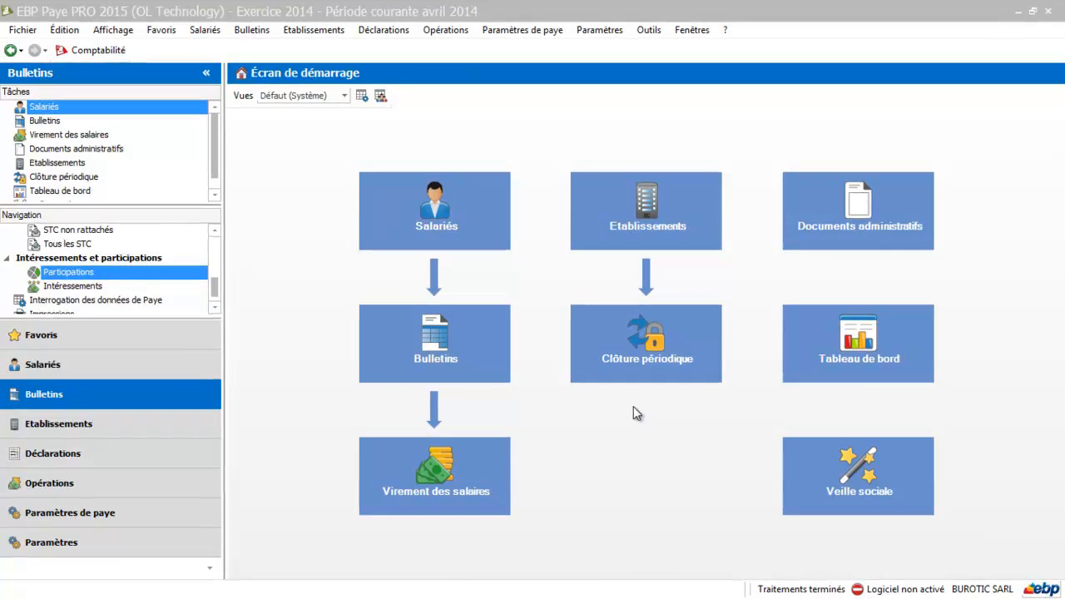
Open the employee's April 2014 draft payslip and select the COTPREVTB (Prévoyance Cadre TB) line.
click(429, 340)
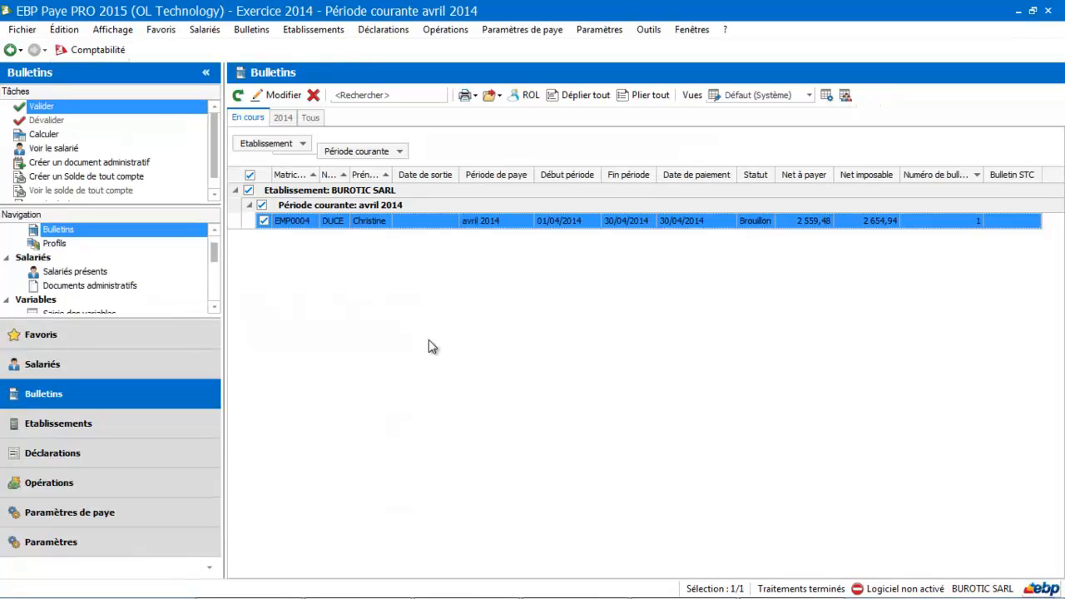
double_click(434, 224)
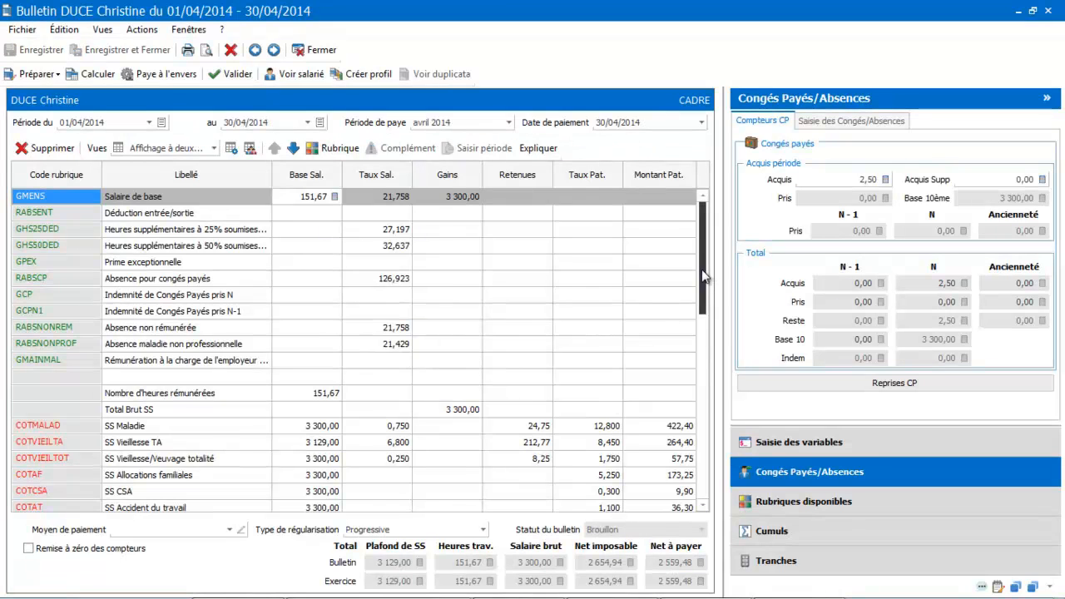
drag(702, 281, 765, 401)
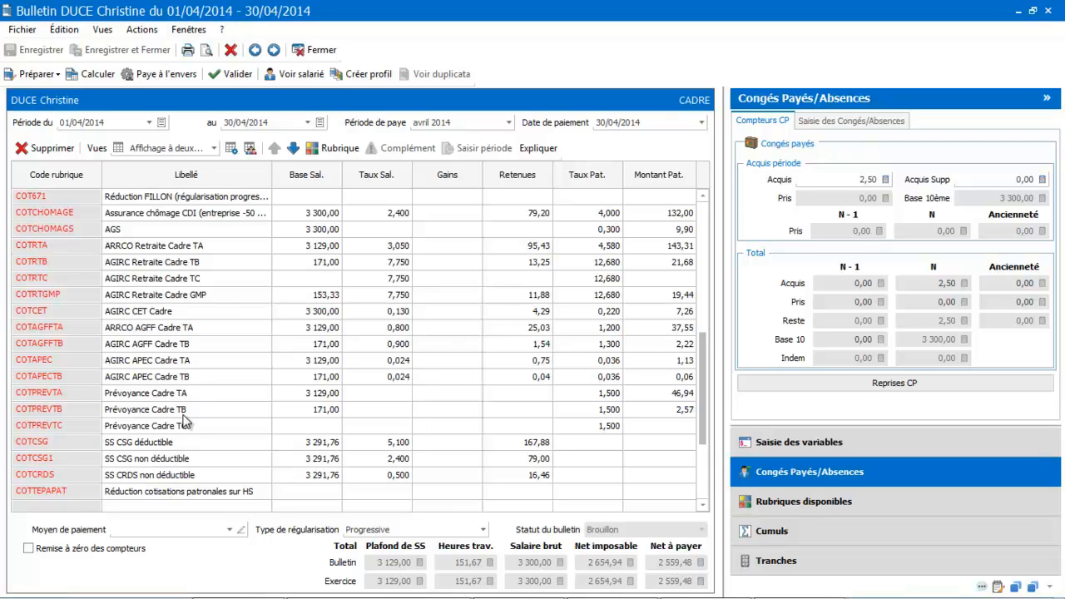
click(63, 409)
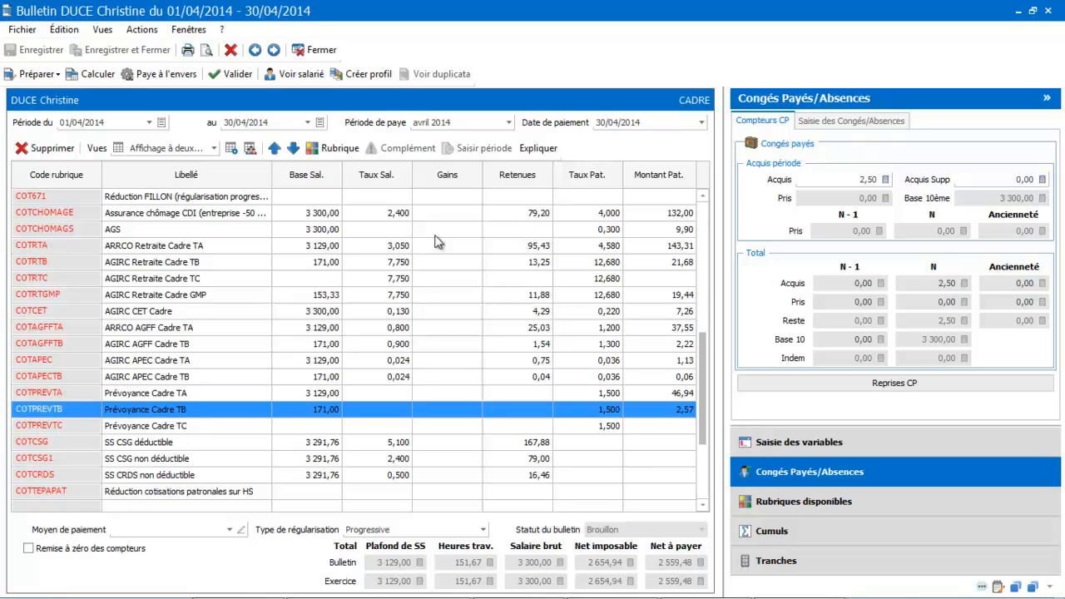
Find the COTTXPREV item among the available items with "forfait", insert it on the payslip below COTPREVTC, and recalculate.
click(783, 506)
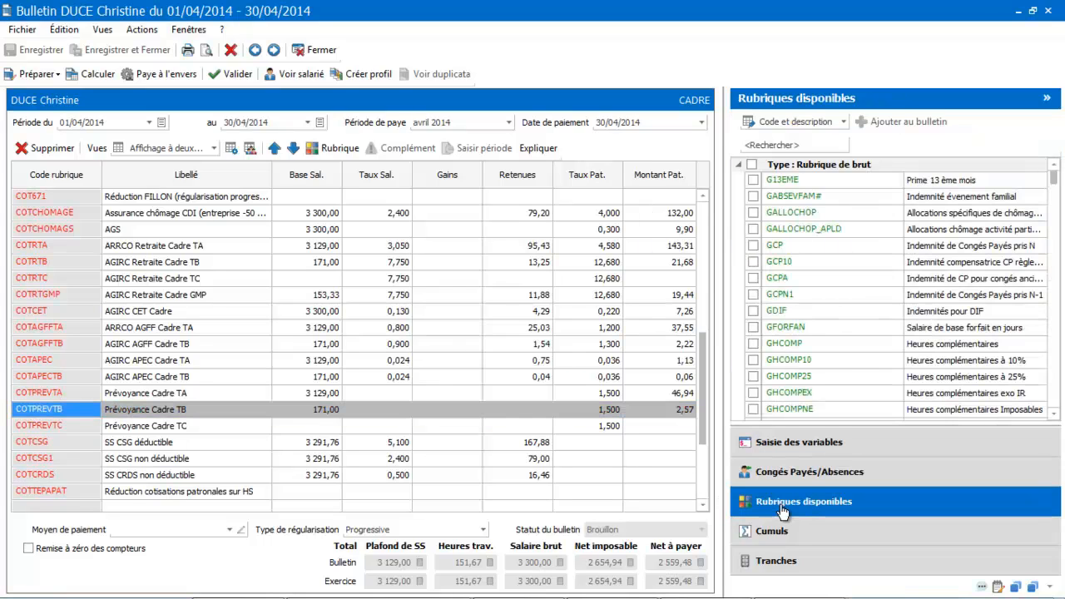
click(782, 145)
text(forfait)
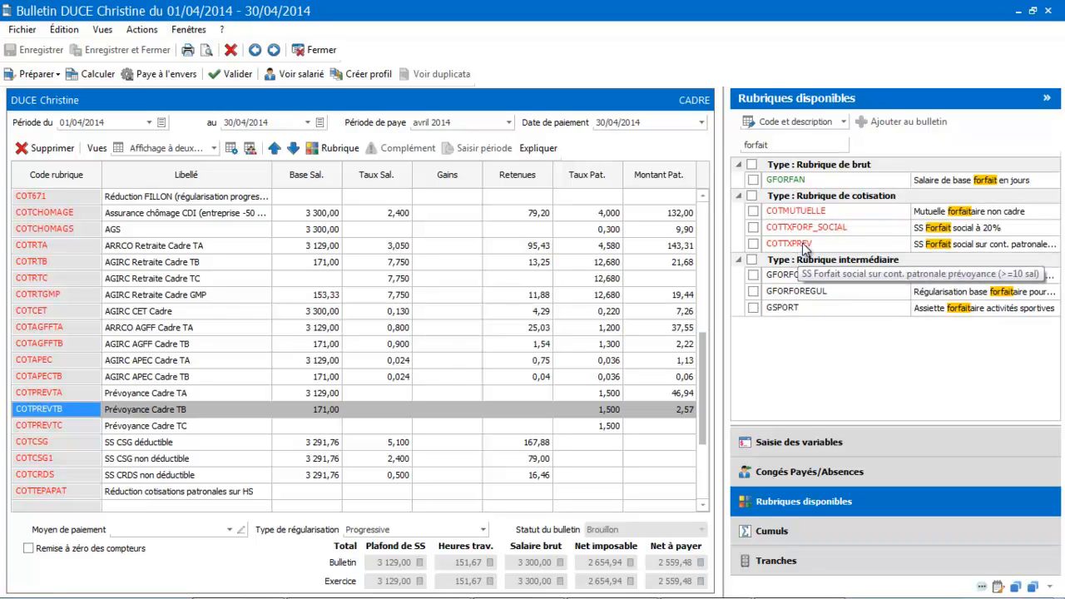
click(804, 248)
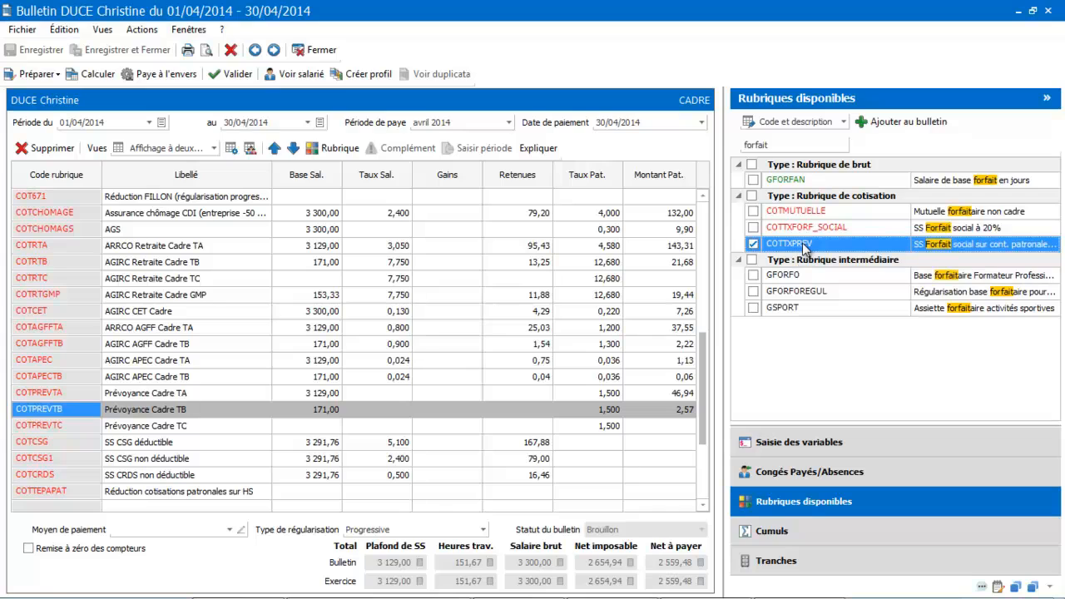
drag(804, 248, 329, 442)
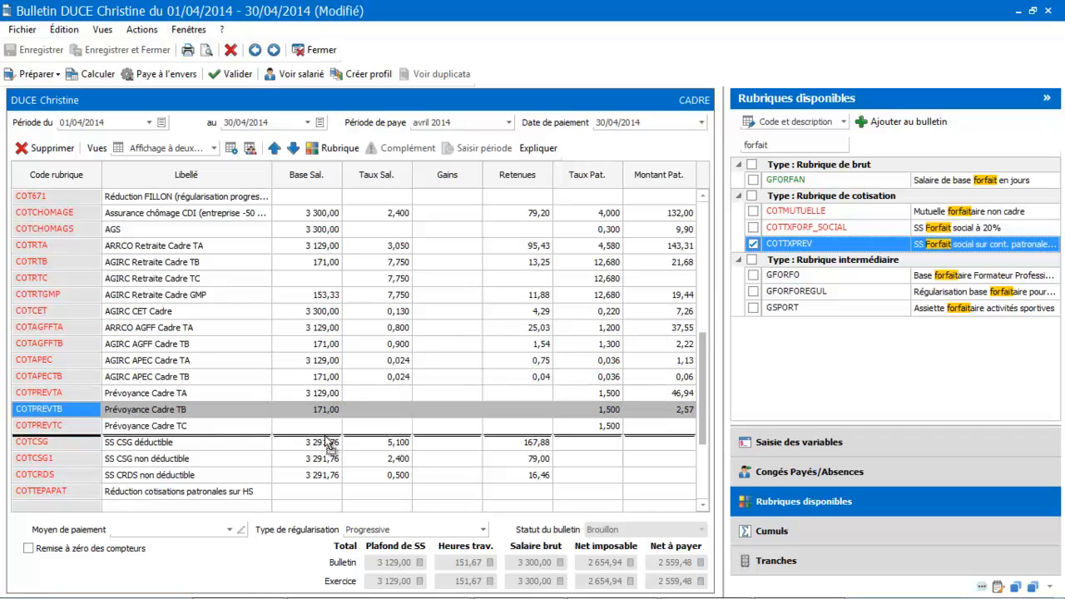
click(94, 76)
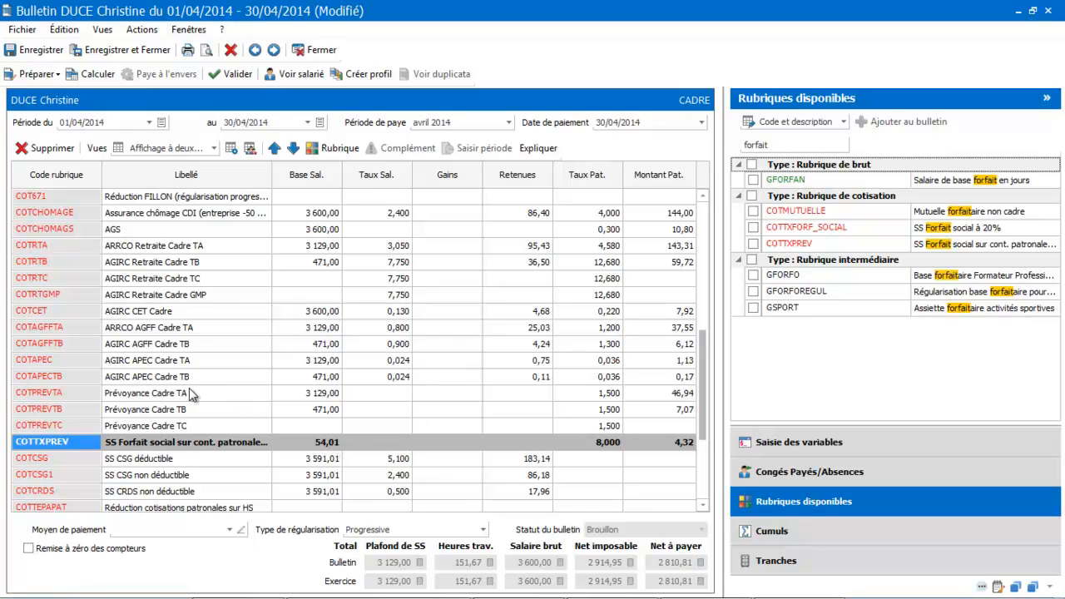
Examine the COTPREVTA item's property for the employer share subject to the provident tax and 8% forfait social.
click(86, 393)
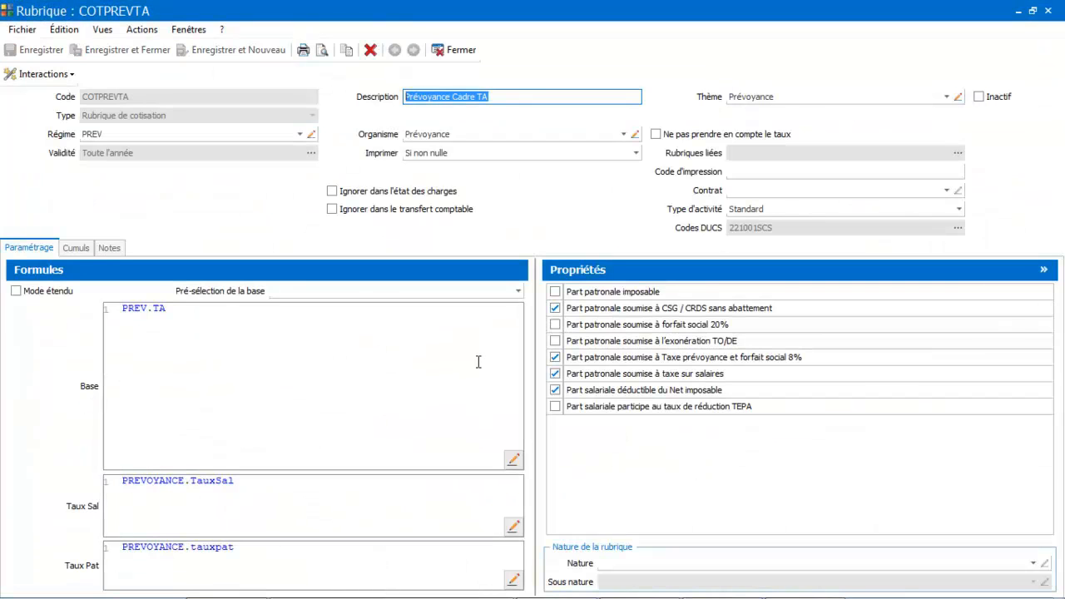
click(600, 358)
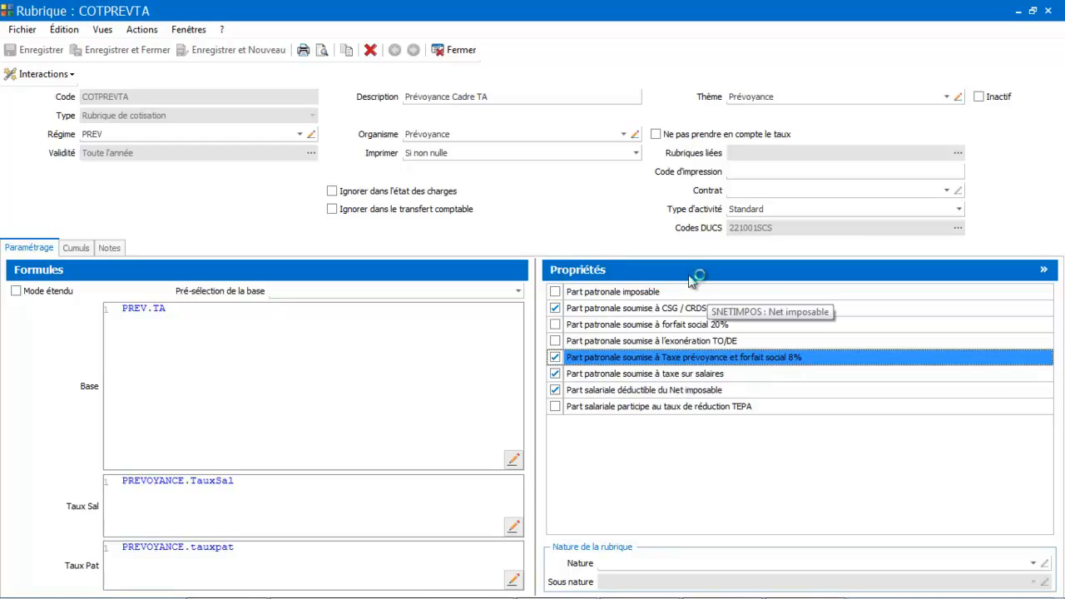
click(462, 51)
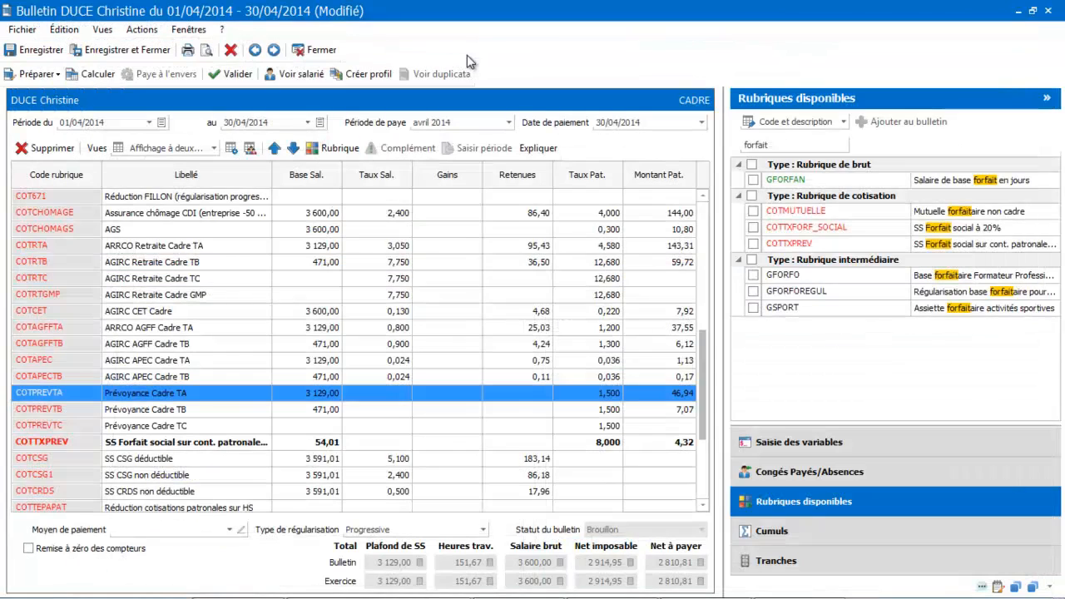
Examine the base and rate formulas of the COTTXPREV item from its payslip line.
click(60, 442)
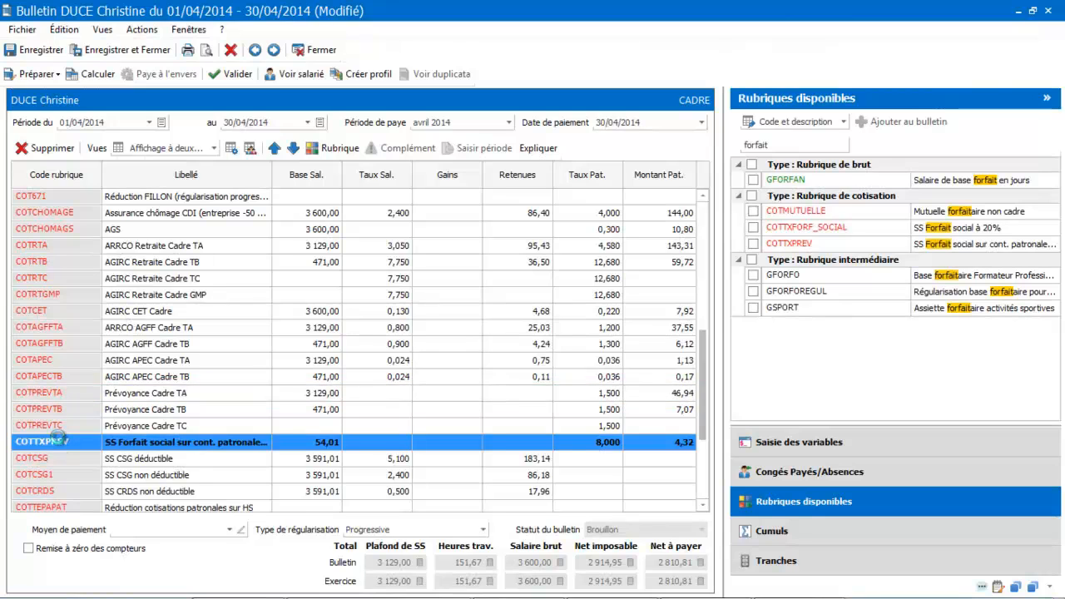
double_click(60, 442)
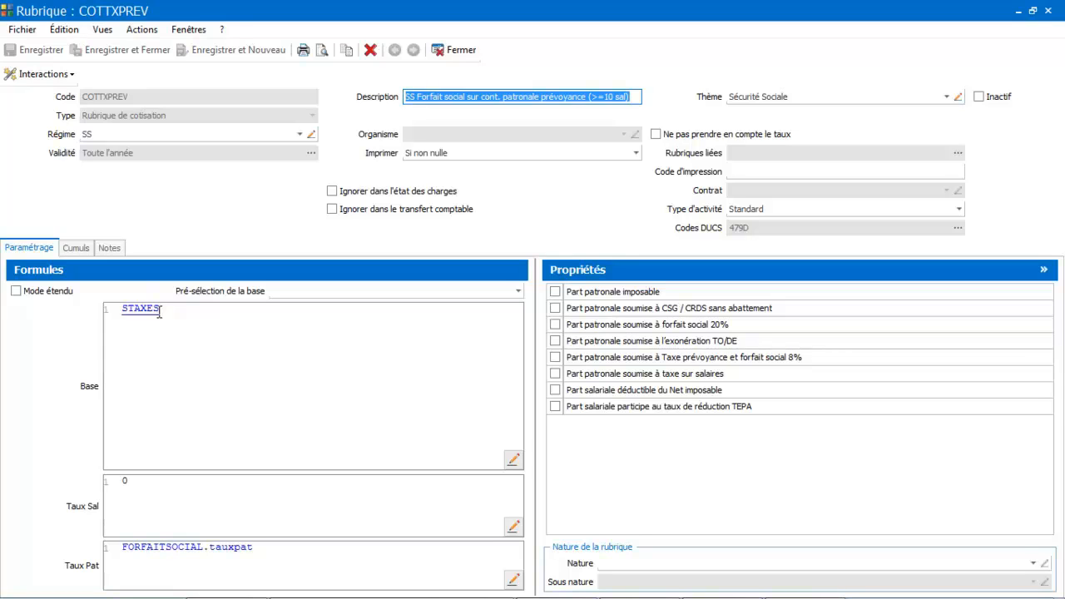
click(452, 53)
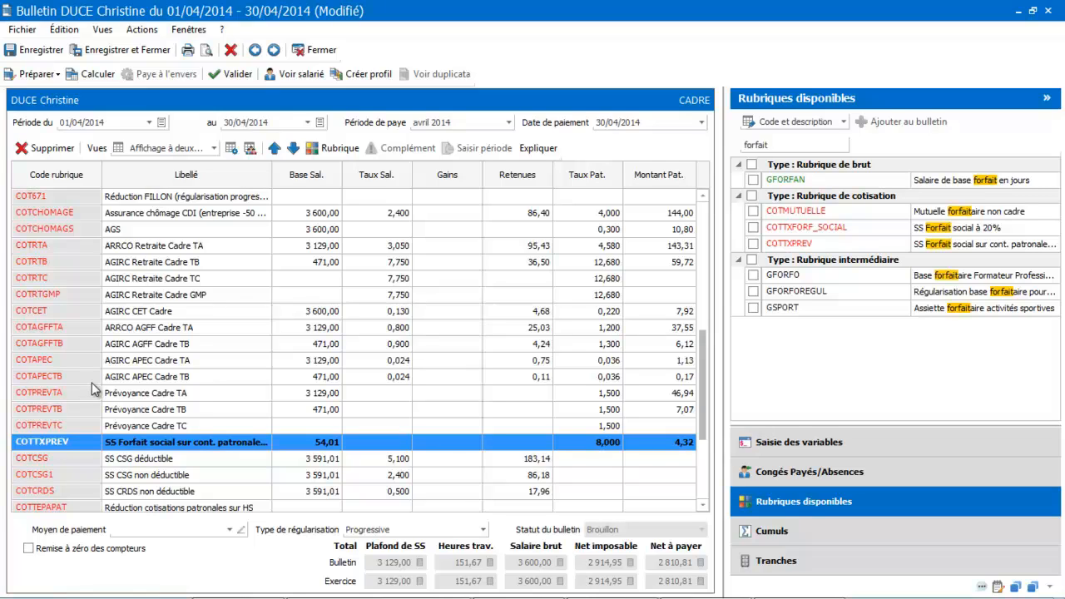
Select COTMUTUELLE in the available items, and save and close the payslip.
click(799, 214)
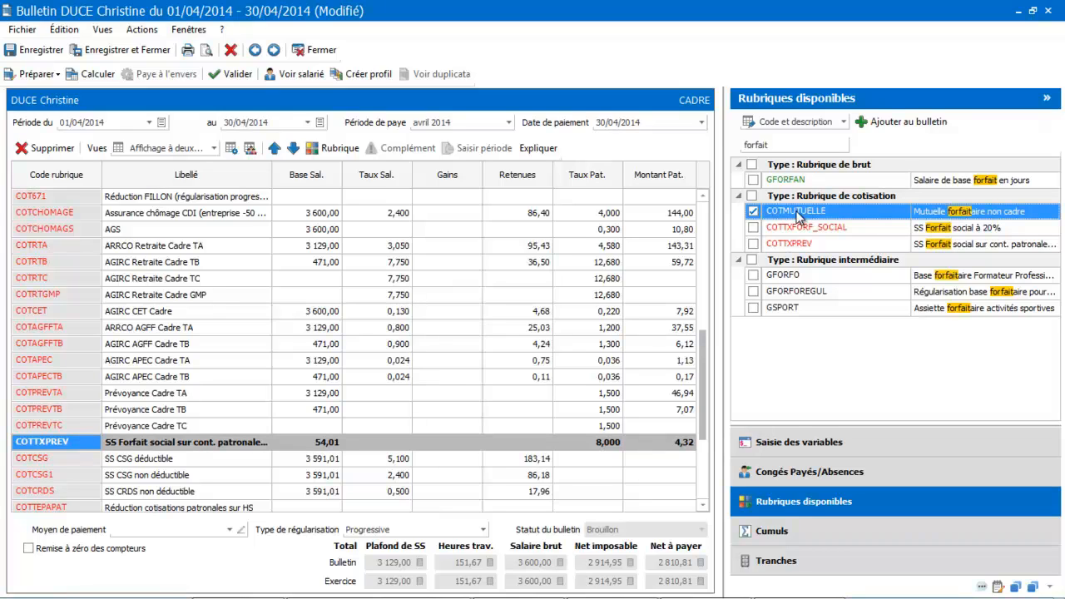
click(123, 46)
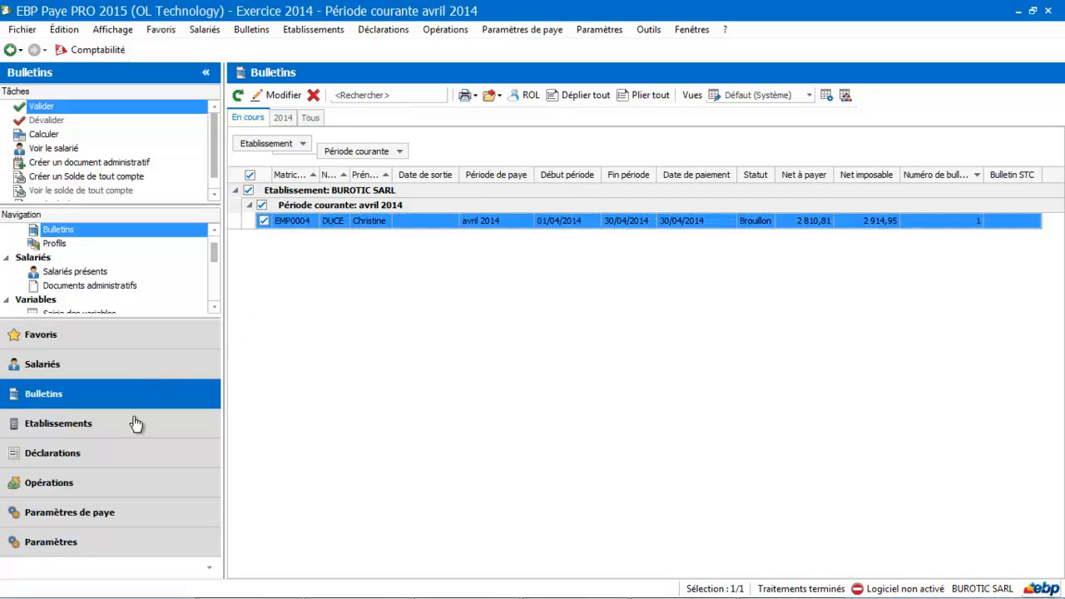
Search the payroll contribution items for "mutuelle" and review the formulas and properties of COTMUTUELLE.
click(122, 517)
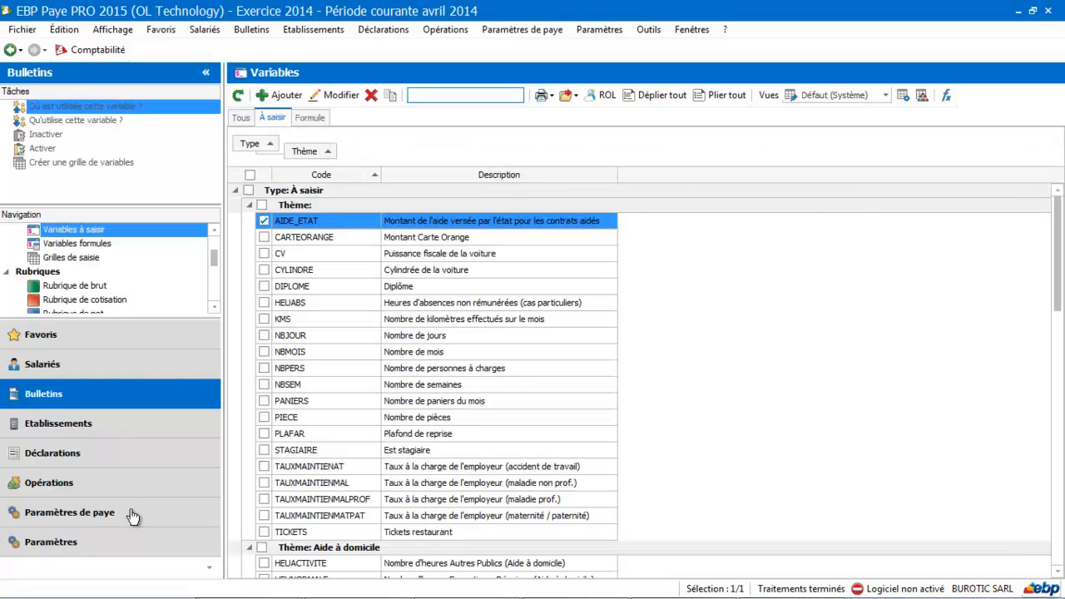
click(112, 304)
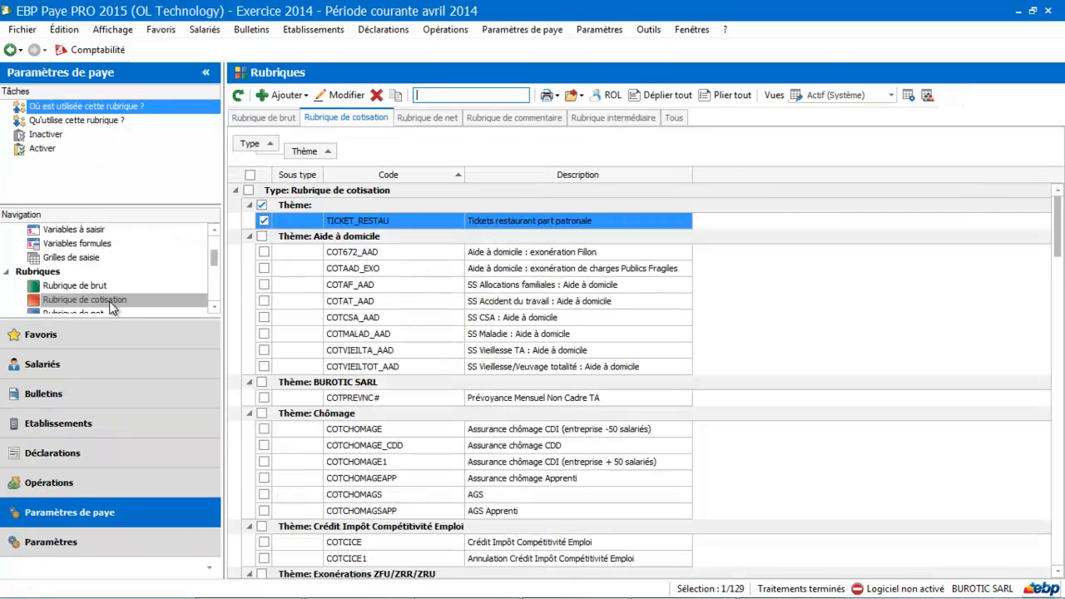
click(479, 96)
text(m)
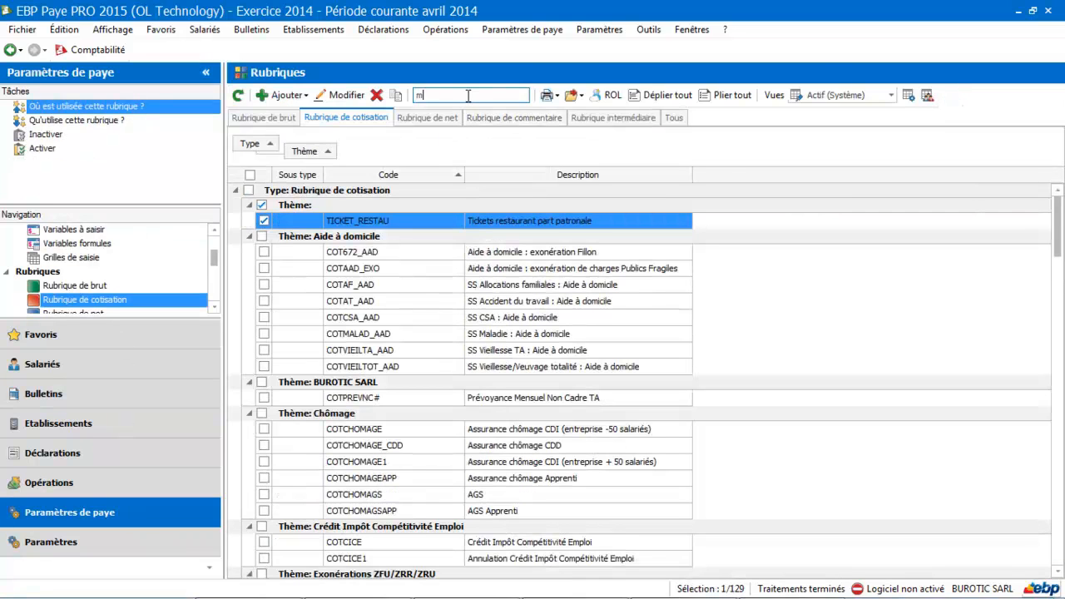
text(utuelle)
key(Return)
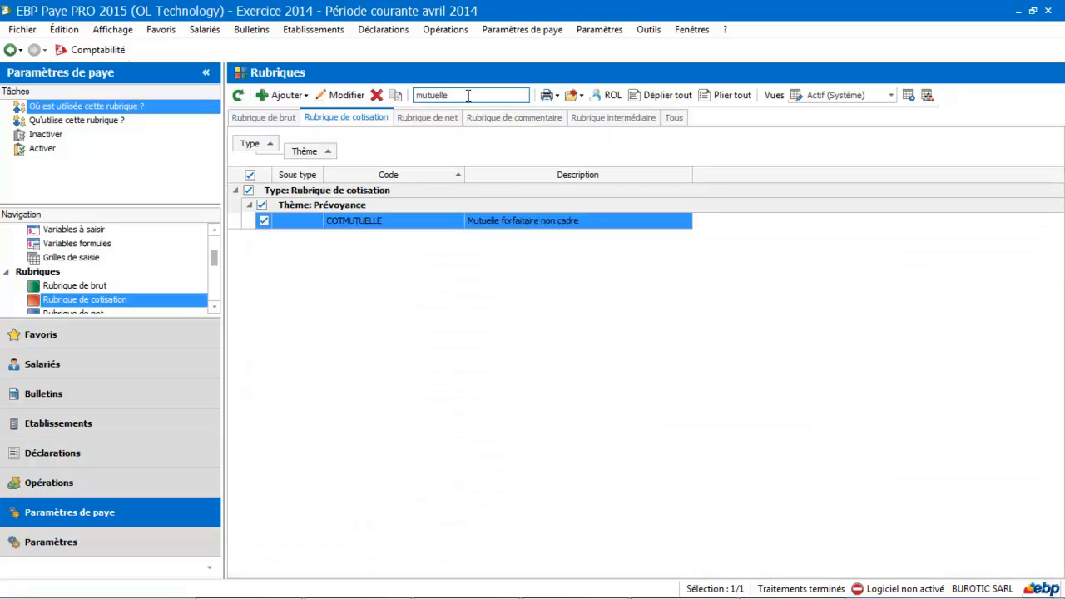
double_click(503, 220)
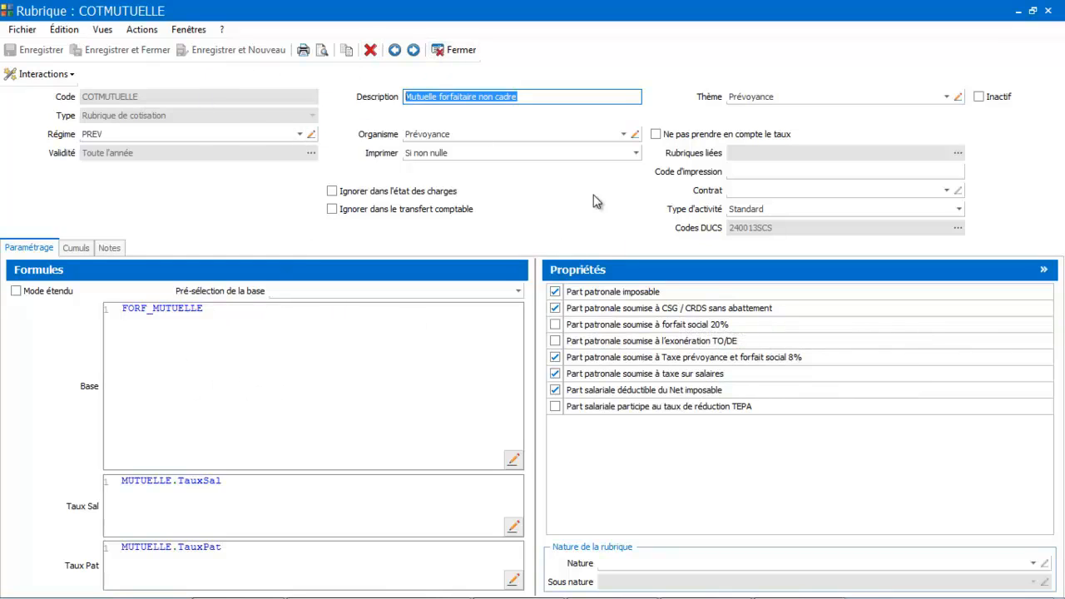
click(458, 51)
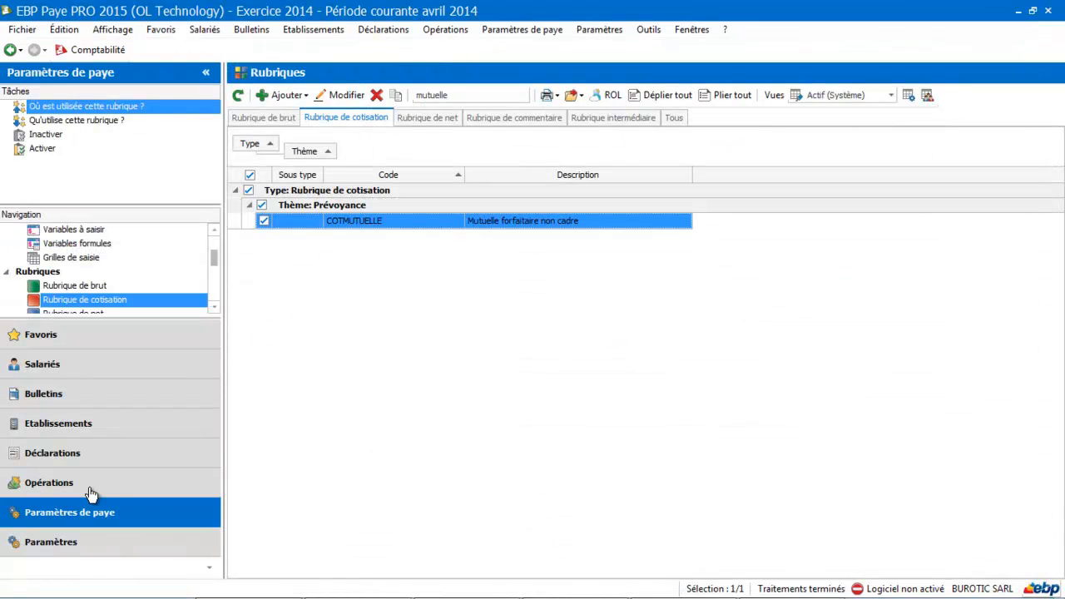
Reopen the employee's April 2014 payslip from the payslip list.
click(82, 407)
click(300, 222)
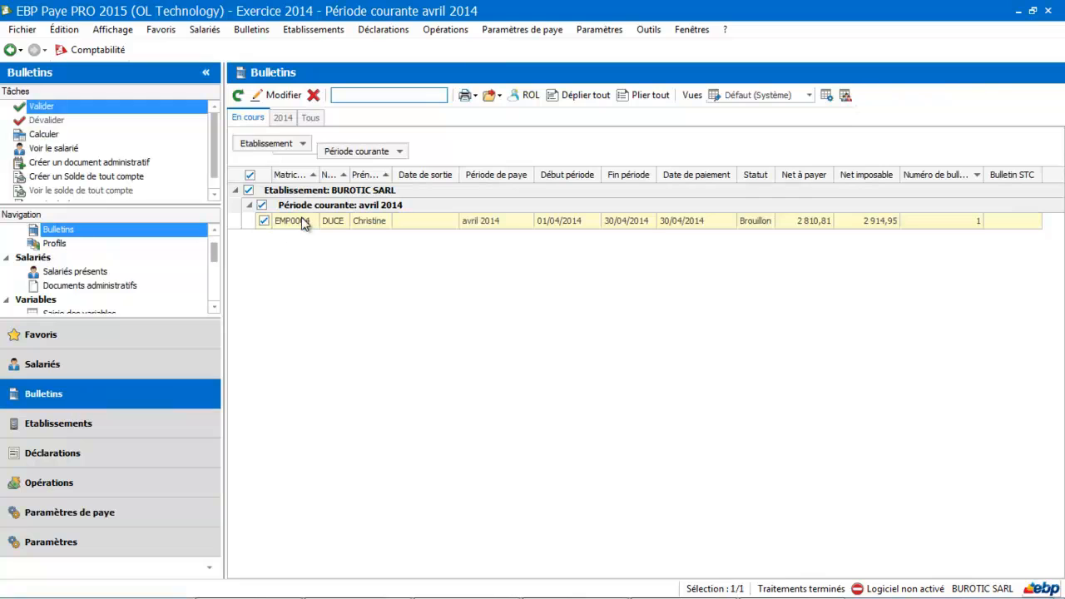
click(334, 220)
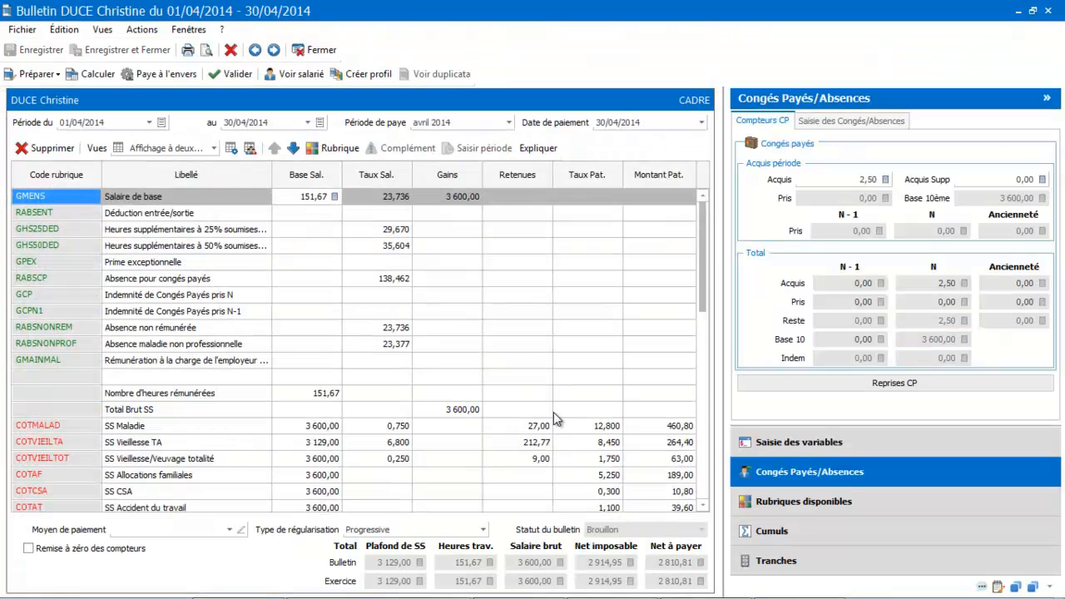
Delete the COTTXPREV line (SS Forfait social sur cont. patronale) from the payslip.
drag(702, 293, 702, 424)
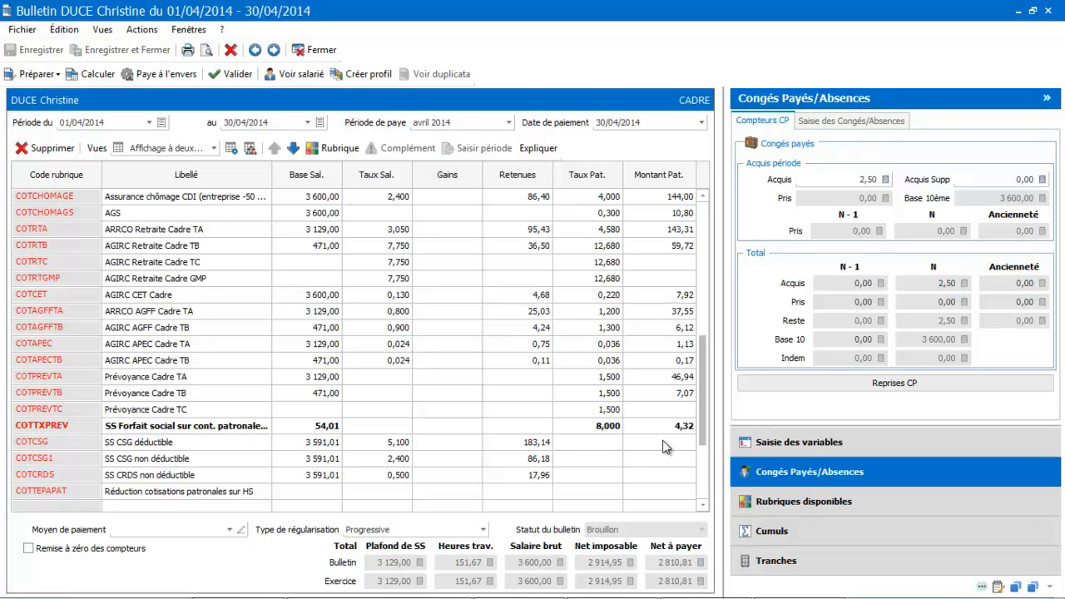
mouse_move(706, 425)
mouse_down()
mouse_move(704, 296)
mouse_move(710, 419)
mouse_up()
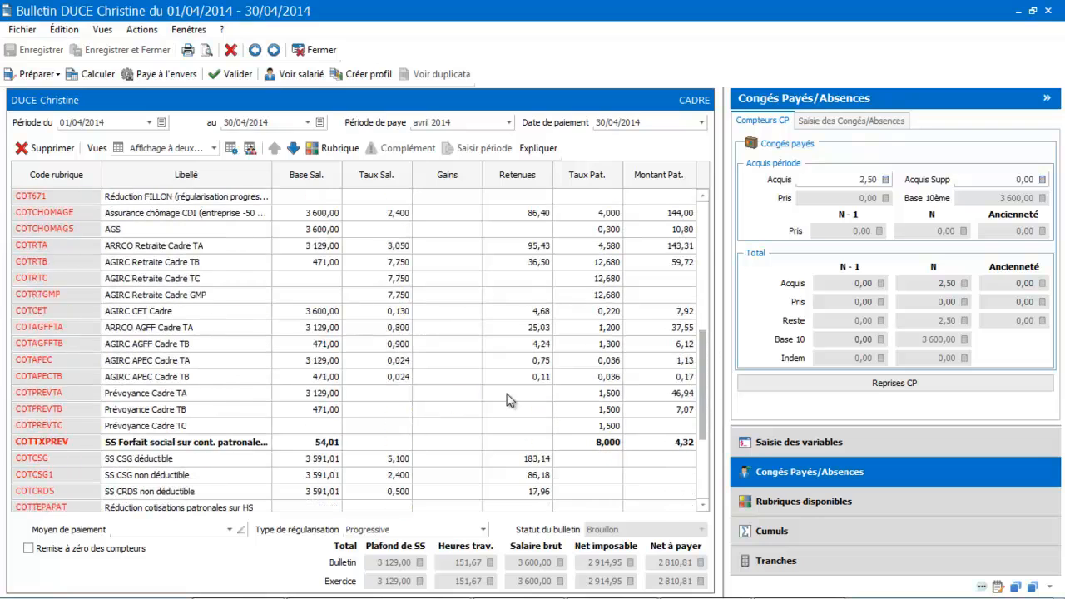
click(246, 444)
click(59, 154)
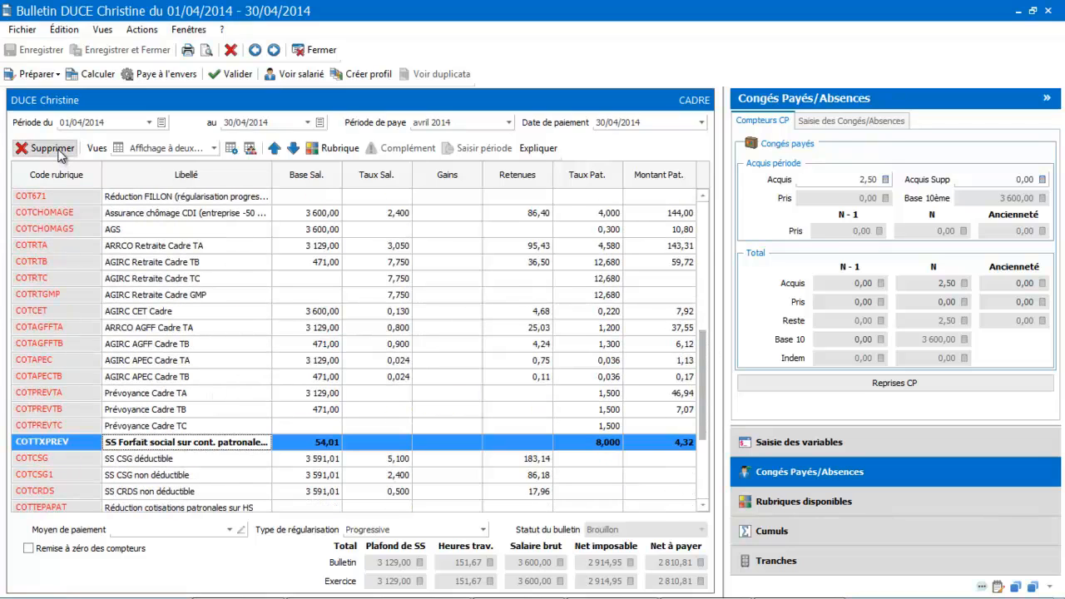
click(590, 339)
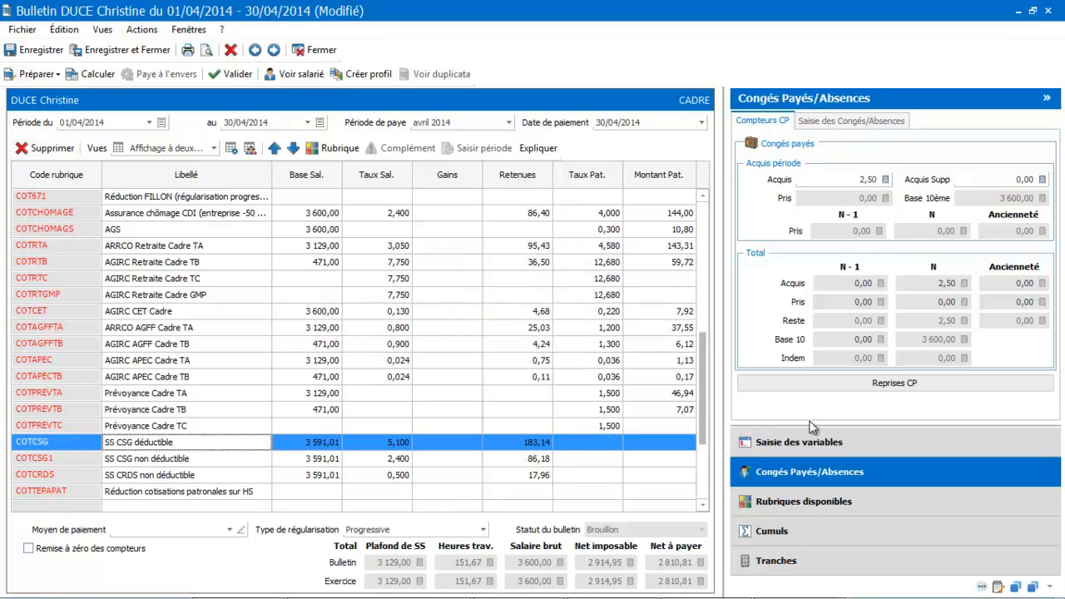
Find COTTXFORF_SOCIAL among the available items with "forfait", insert it on the payslip between COTPREVTC and COTCSG, and recalculate.
click(801, 502)
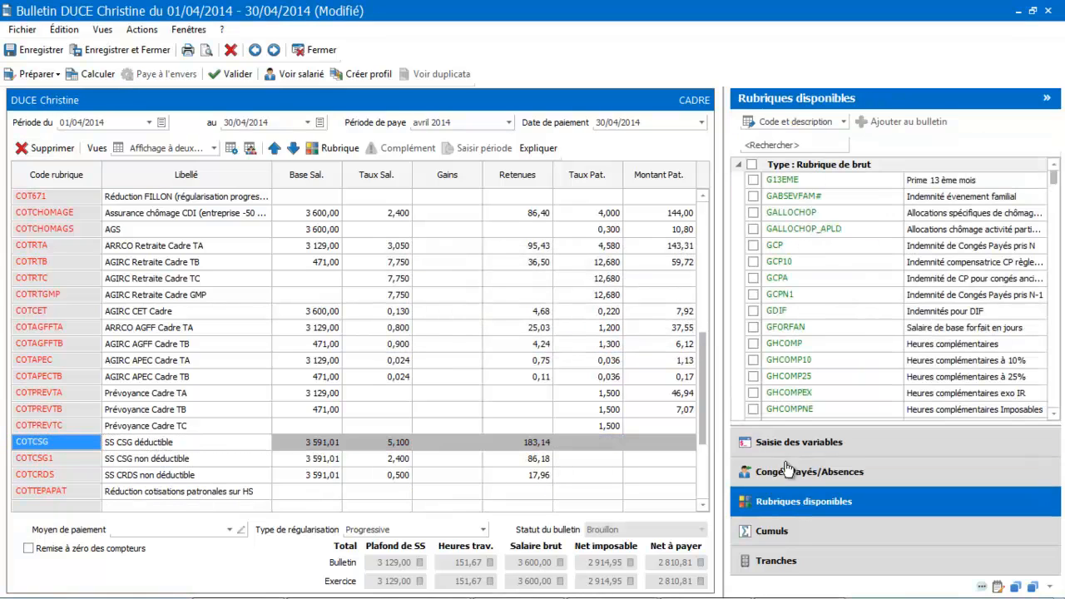
click(779, 144)
text(forf)
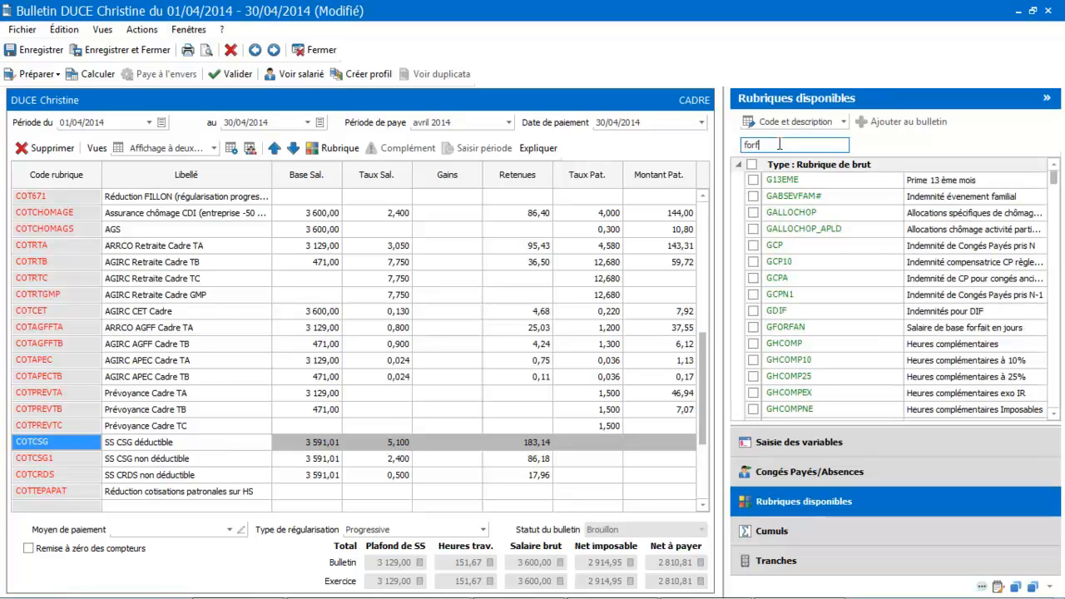
text(ait)
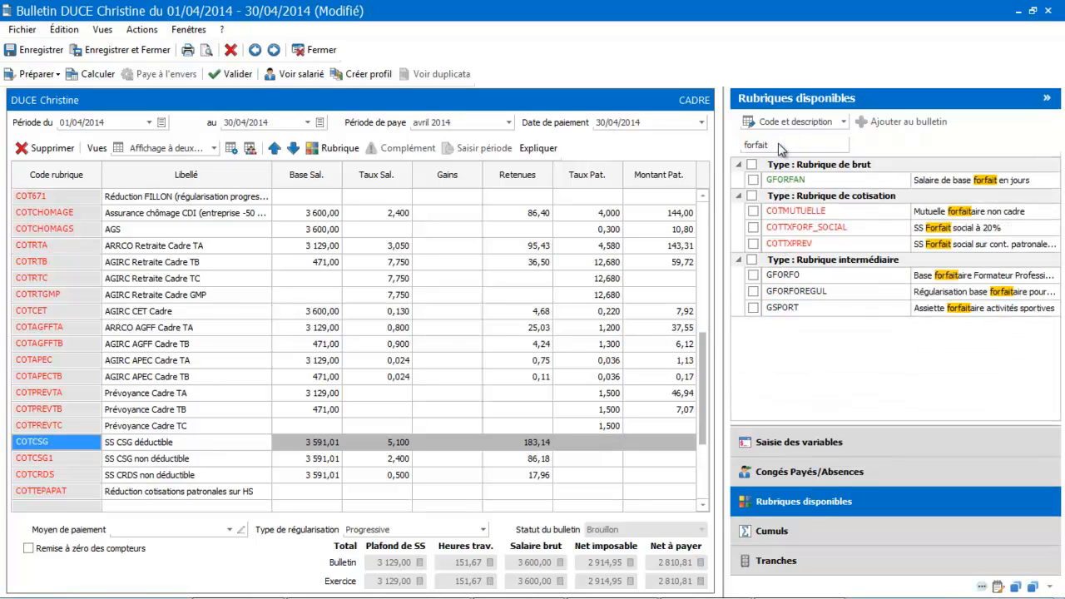
click(794, 230)
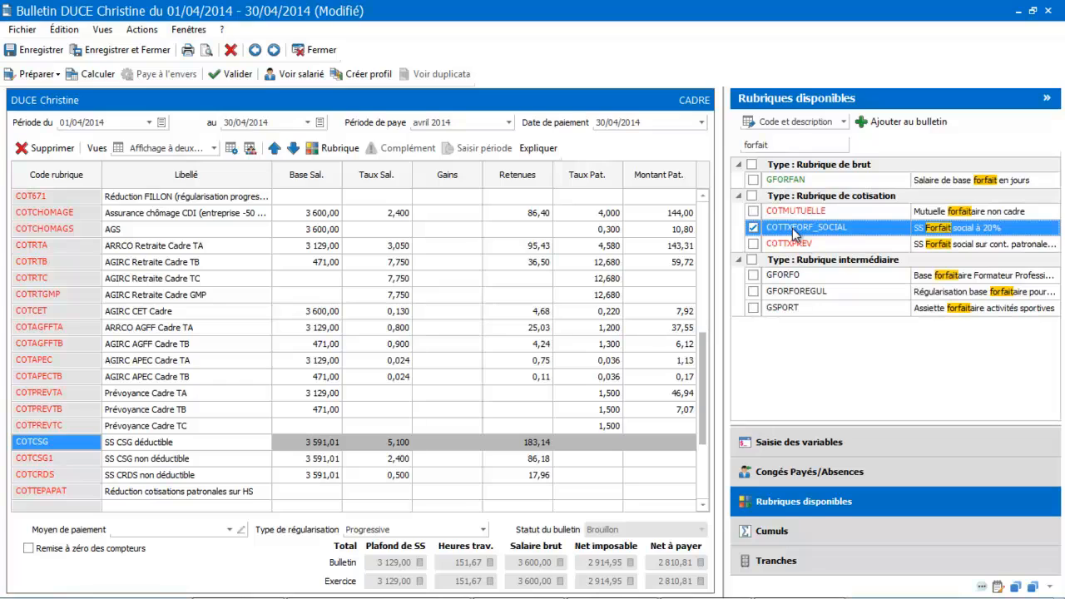
drag(794, 234, 224, 440)
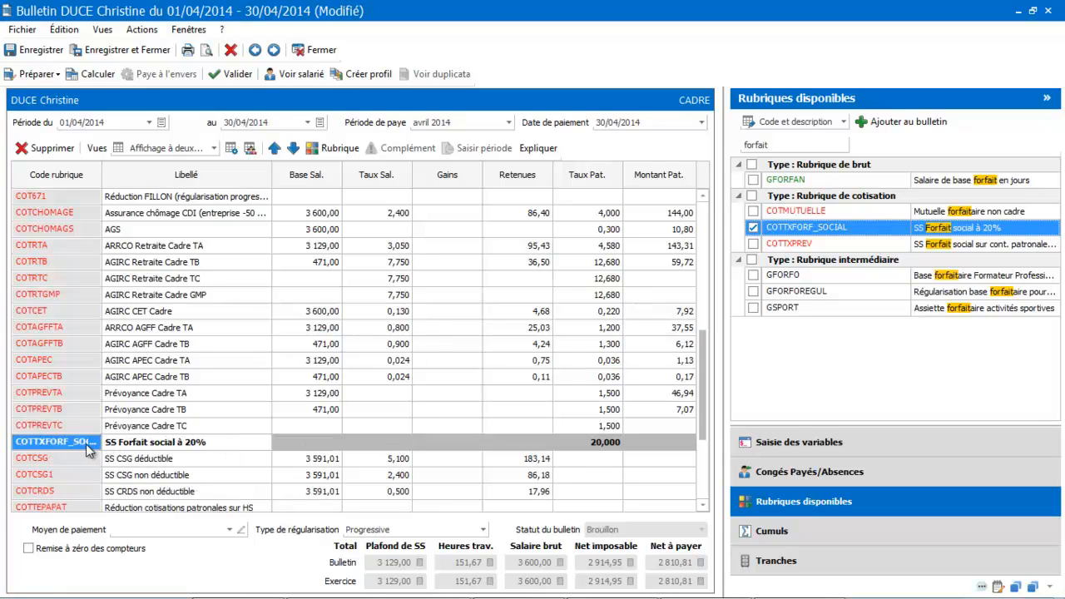
click(94, 76)
Open the COTTXFORF_SOCIAL item from the payslip, review its base formula and properties, and return to the payslip.
click(71, 442)
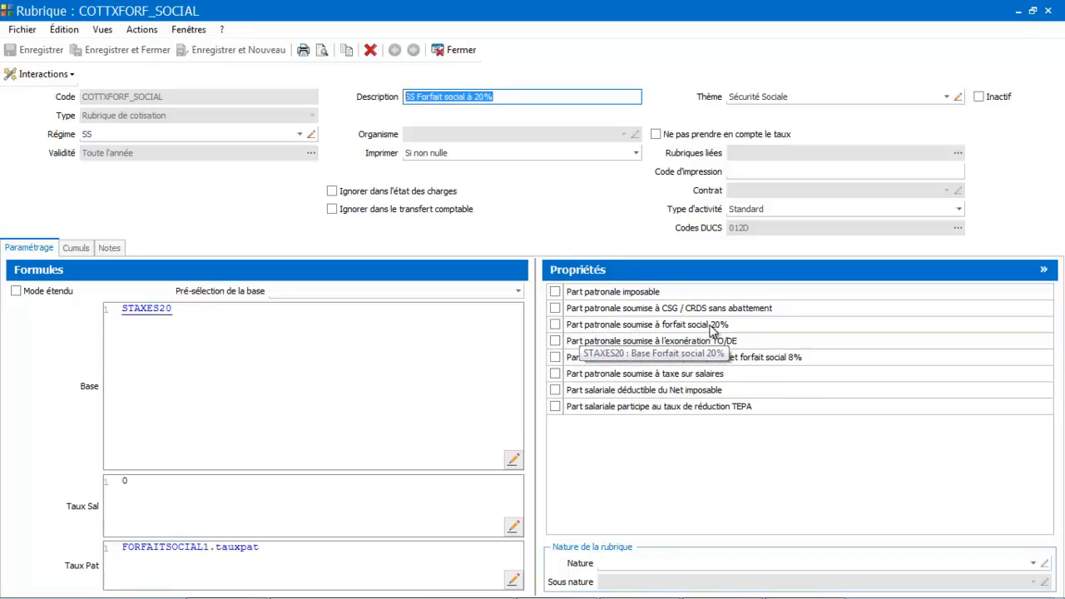
click(473, 54)
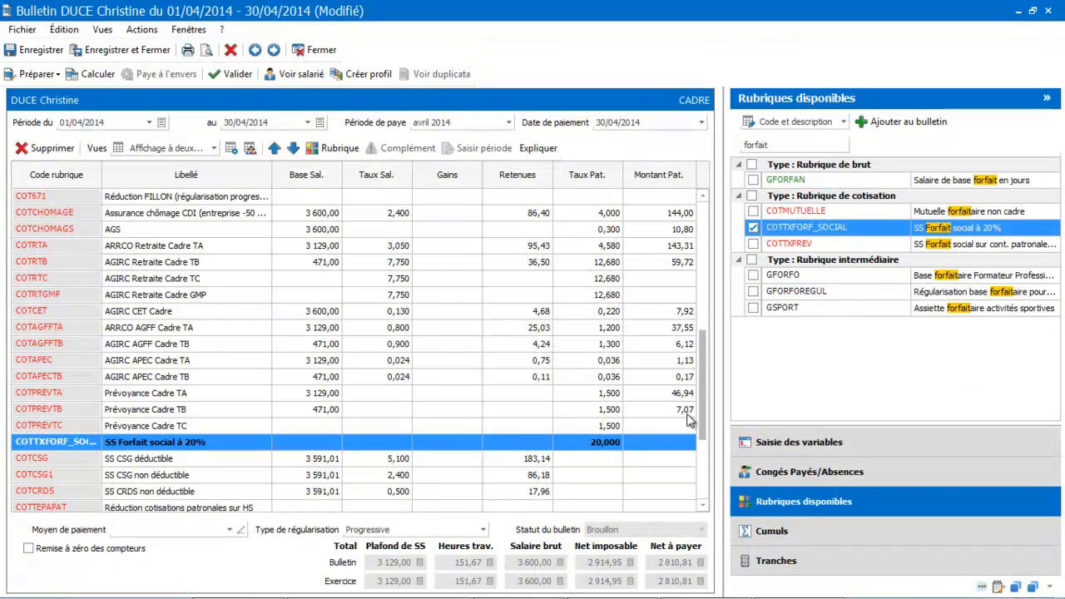
Find GINTERESSEMENT_VERSE among the available items with "interessement" and insert it on the payslip between RABSENT and GHS25DED.
drag(700, 407, 684, 180)
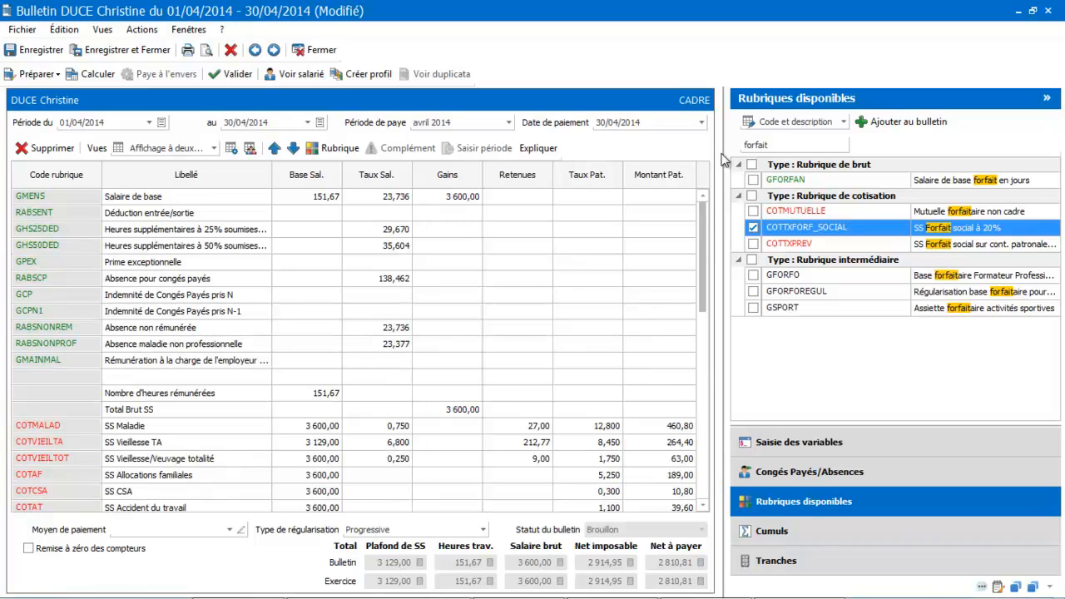
click(789, 149)
double_click(790, 149)
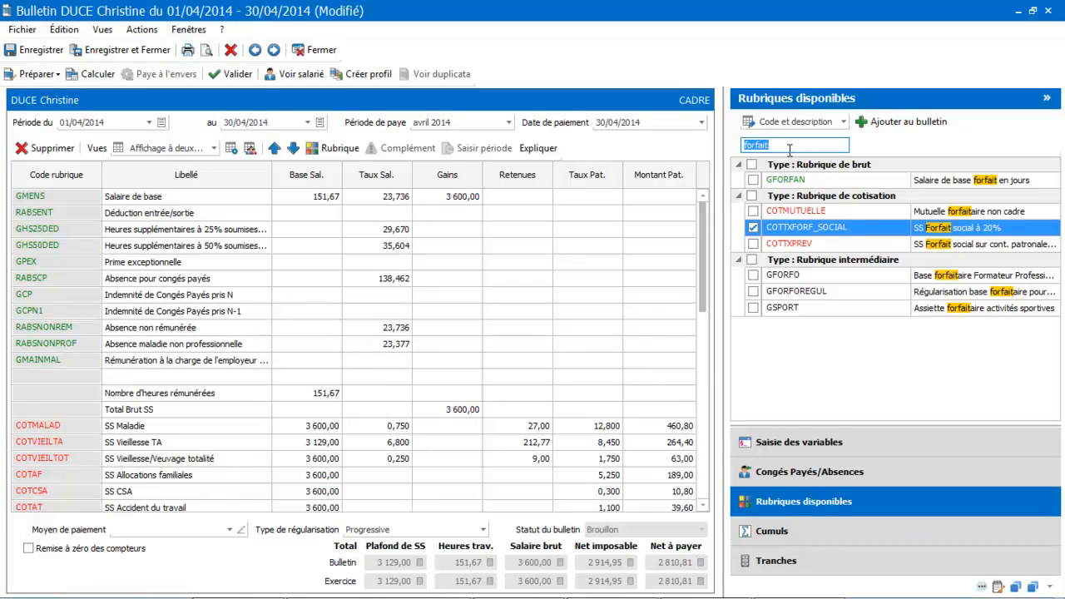
key(BackSpace)
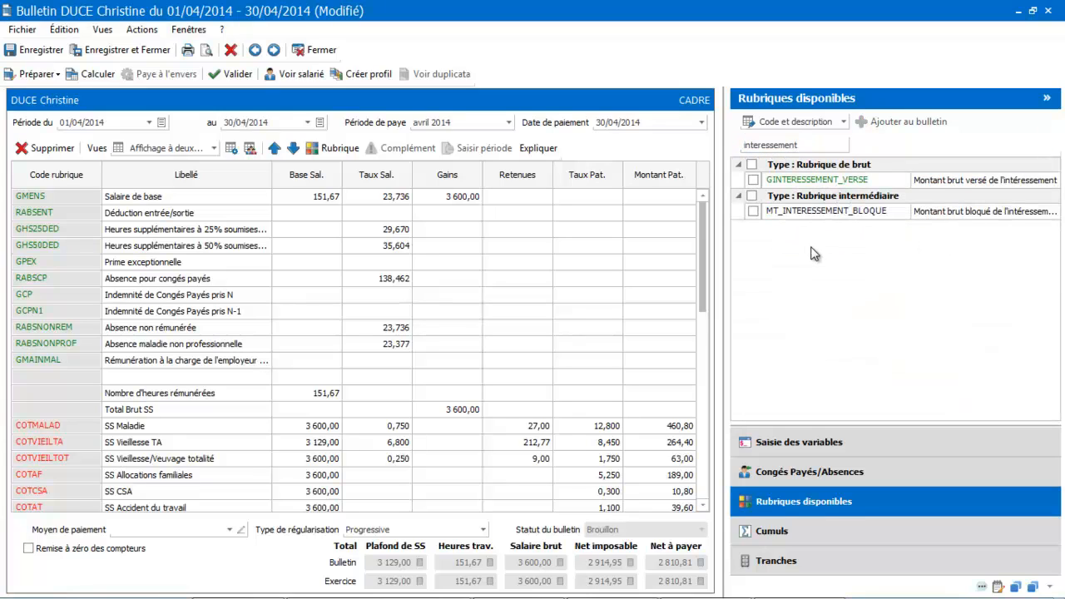
click(809, 183)
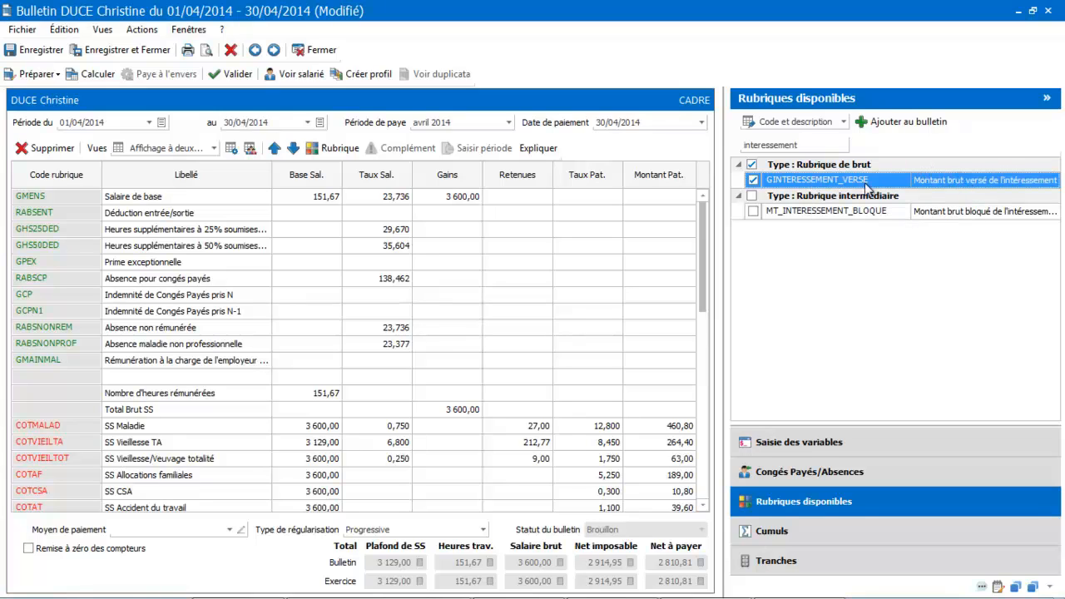
drag(840, 180, 278, 213)
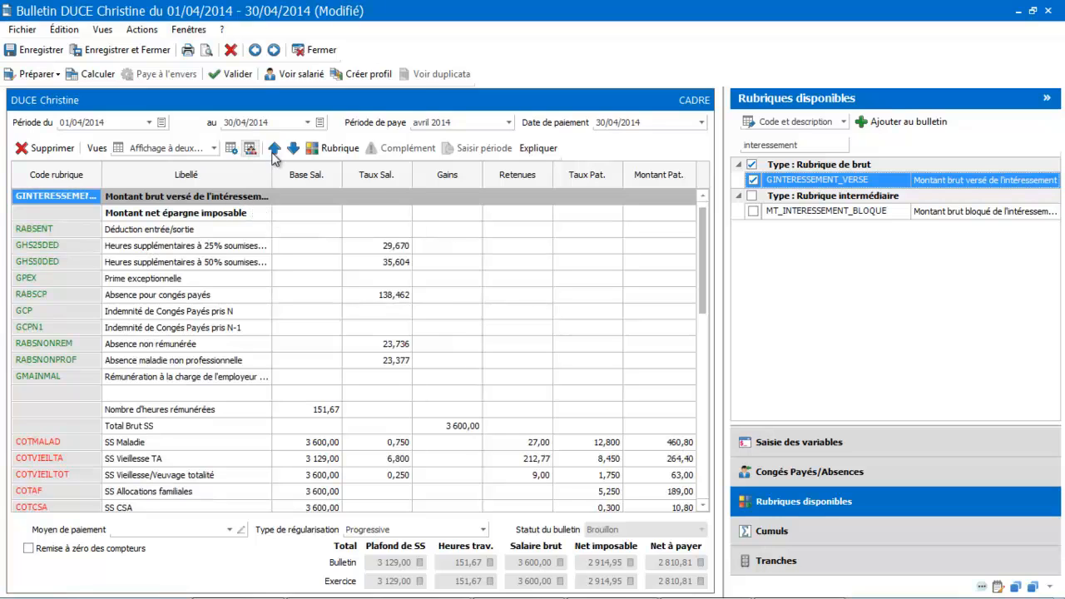
click(296, 148)
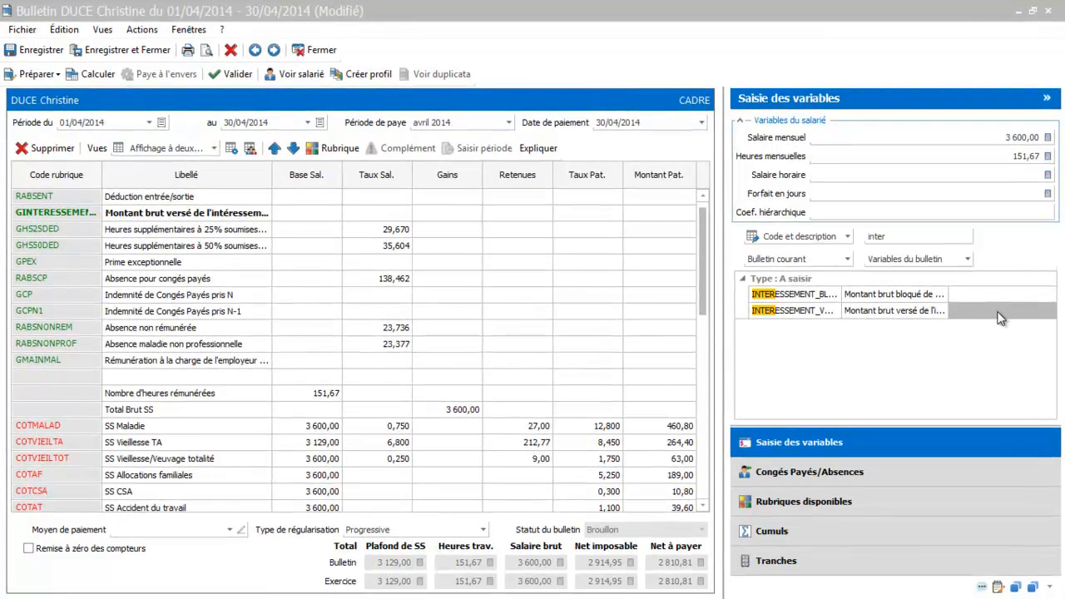
Set the payslip variable for the gross profit-sharing amount paid (Montant brut versé de l'intéressement) to 200.
click(998, 310)
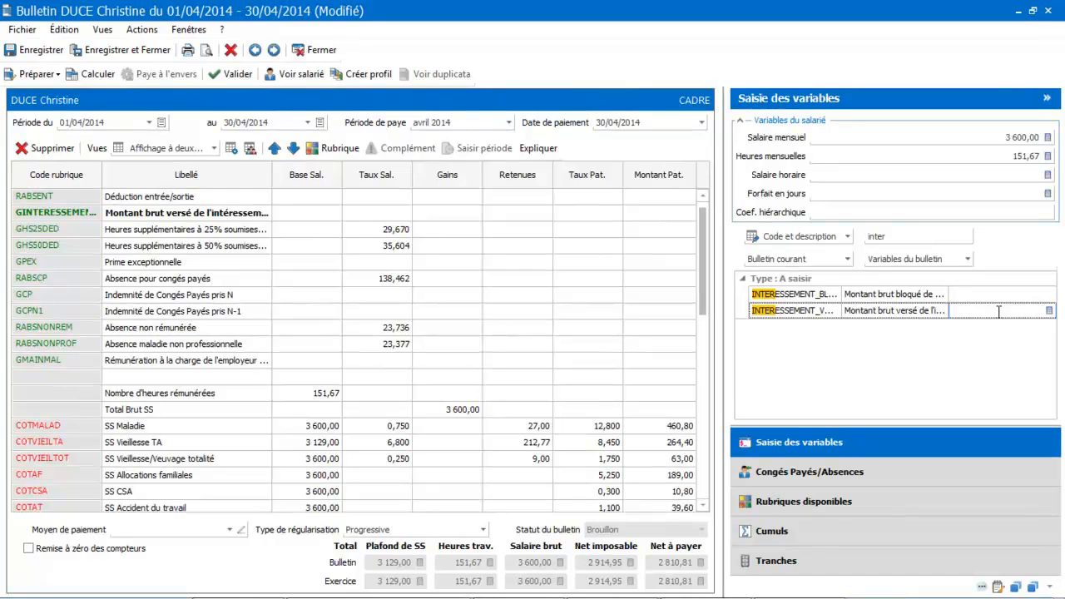
text(200)
key(Return)
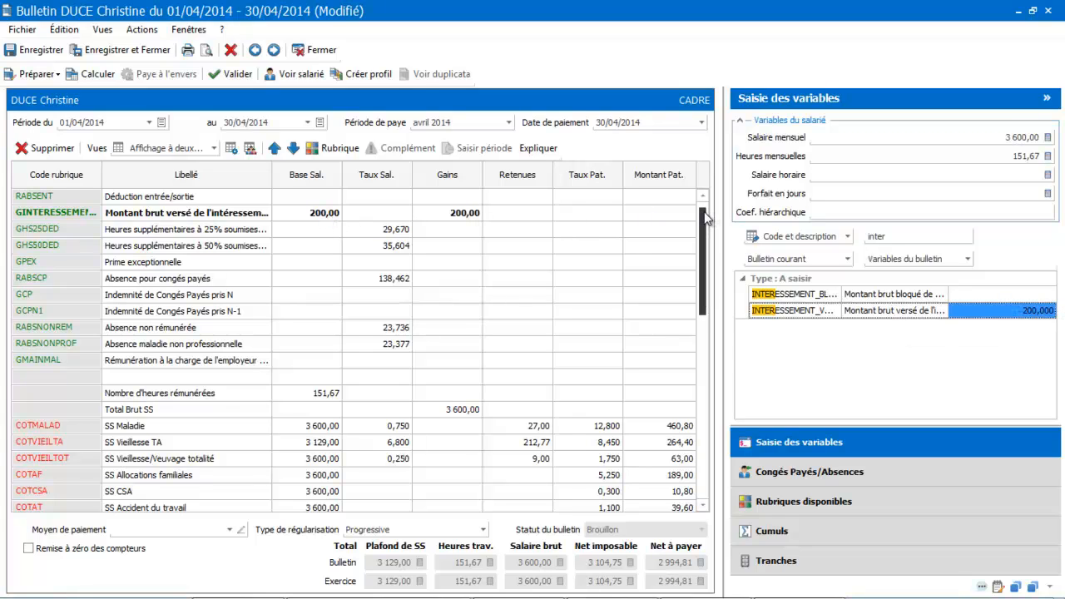
Check the SS Forfait social à 20% line on the payslip against the formulas in its COTTXFORF_SOCIAL record.
drag(705, 214, 714, 366)
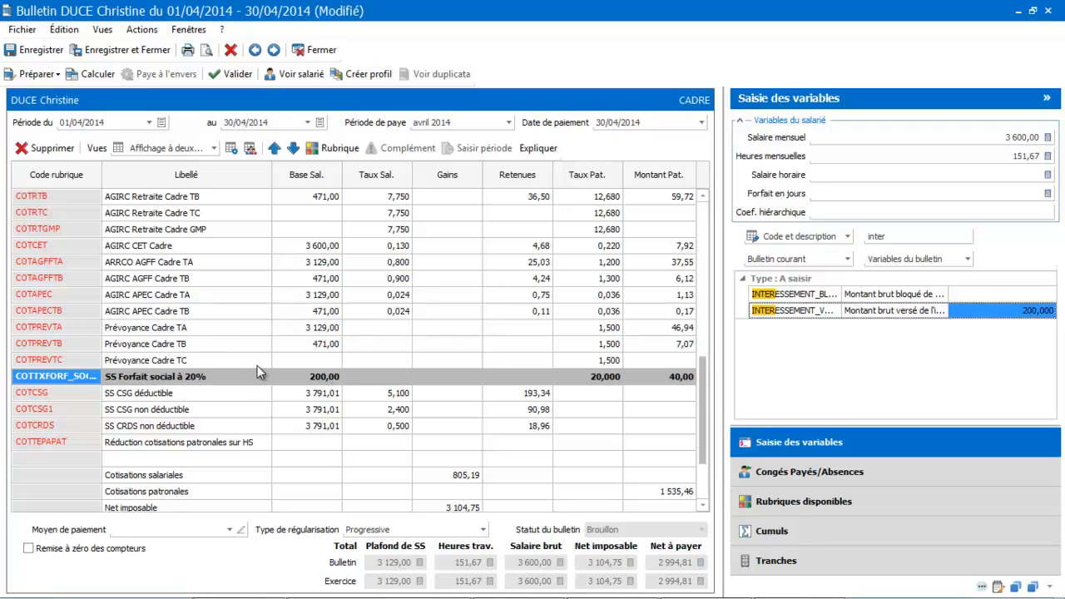
click(77, 376)
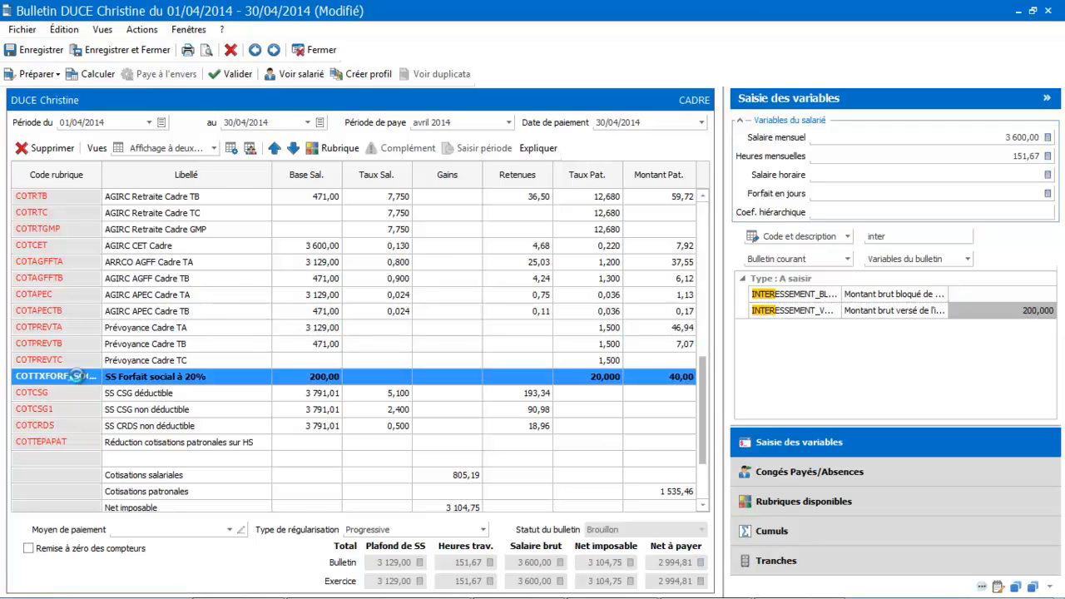
double_click(77, 377)
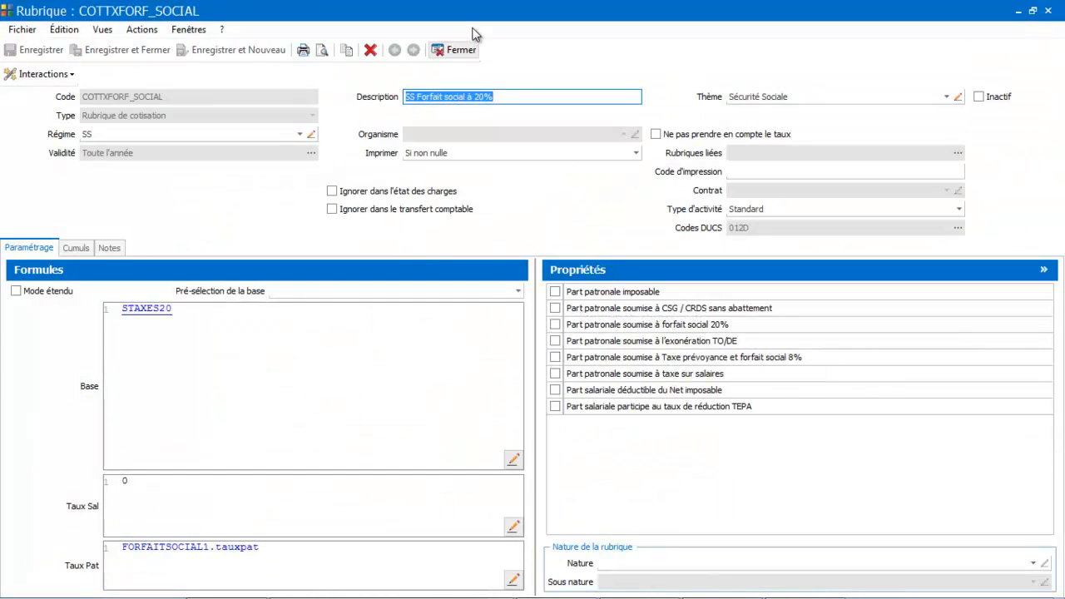
click(460, 50)
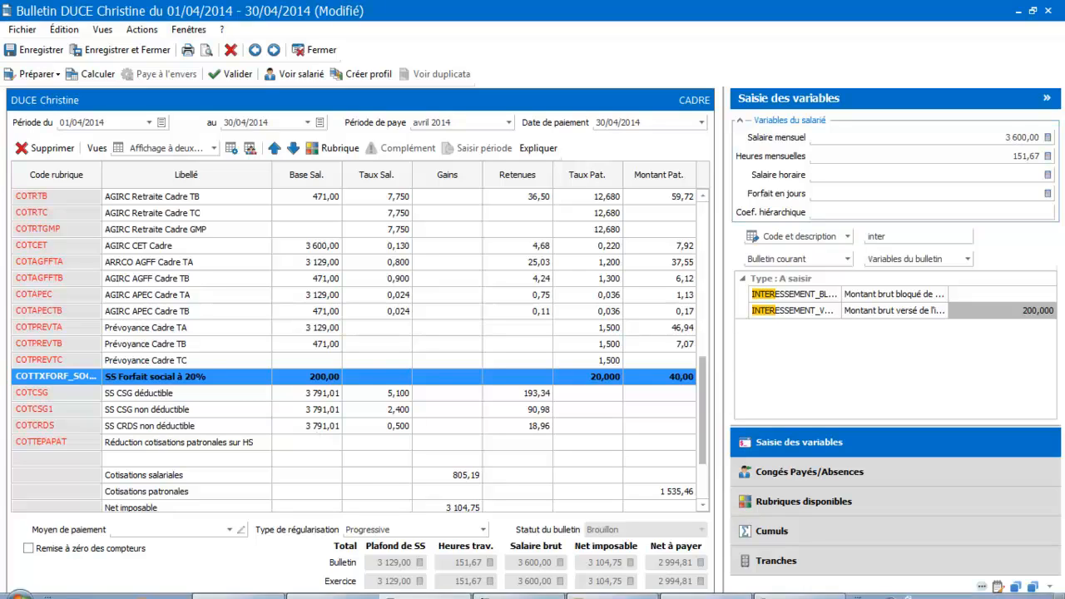
Review the formulas and properties of GINTERESSEMENT_VERSE from its payslip line, and close the payslip.
mouse_move(520, 588)
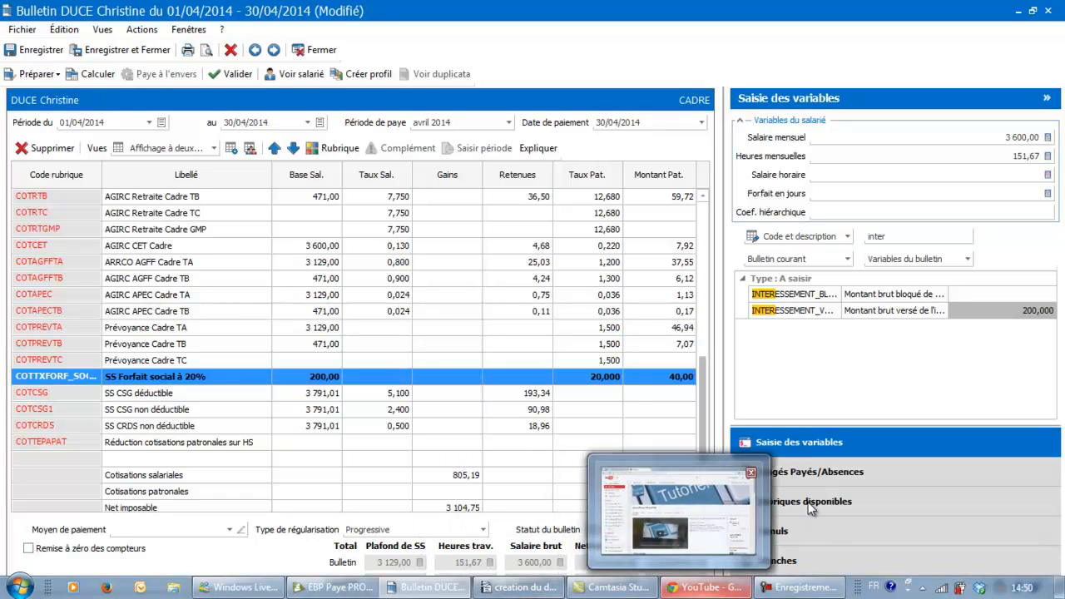
scroll(702, 400, up, 10)
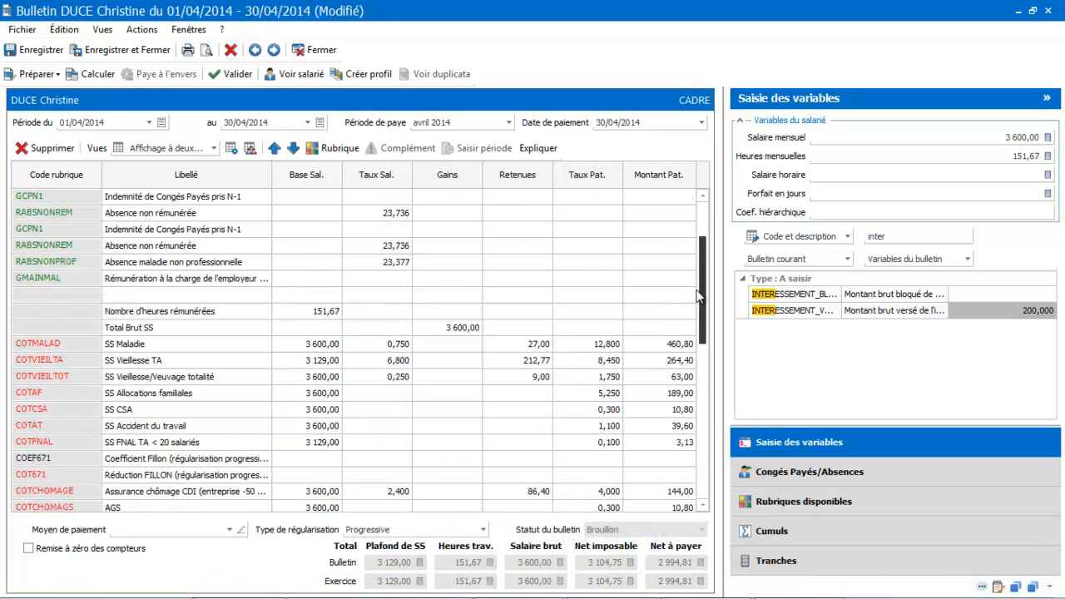
click(81, 234)
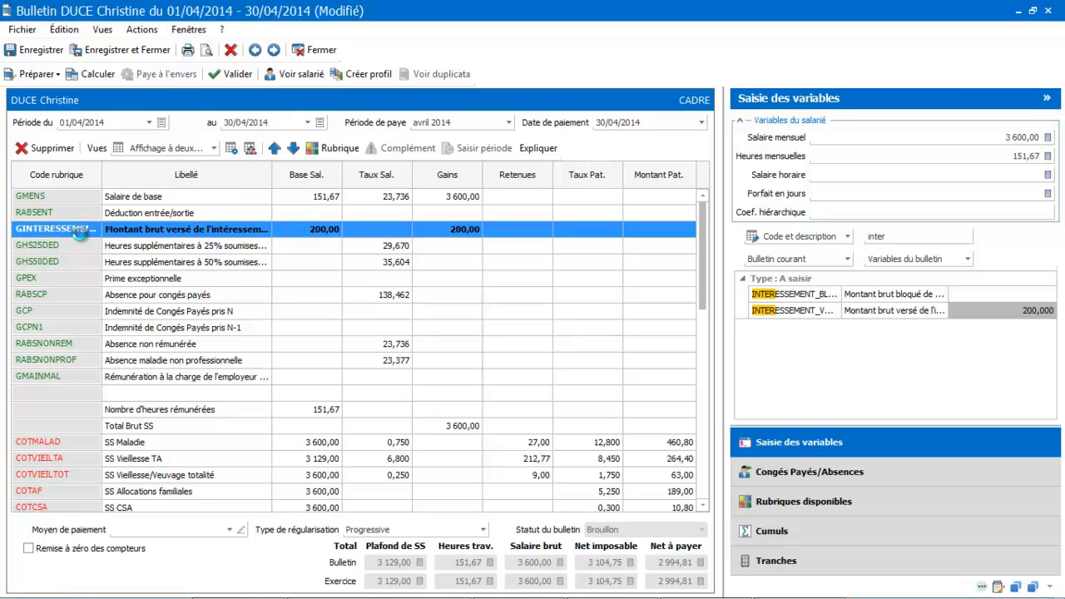
double_click(81, 235)
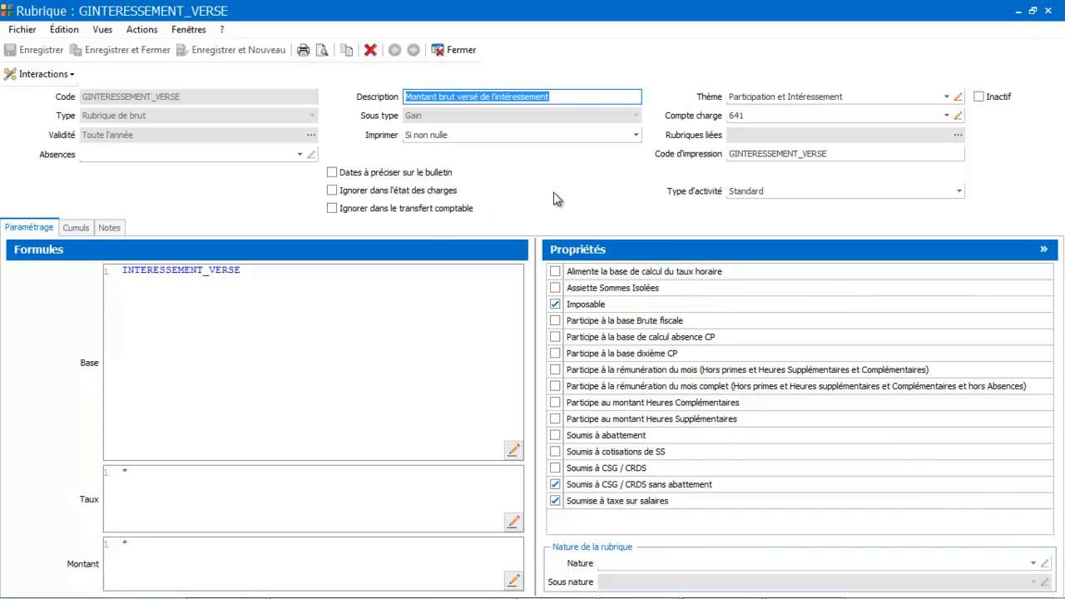
click(462, 50)
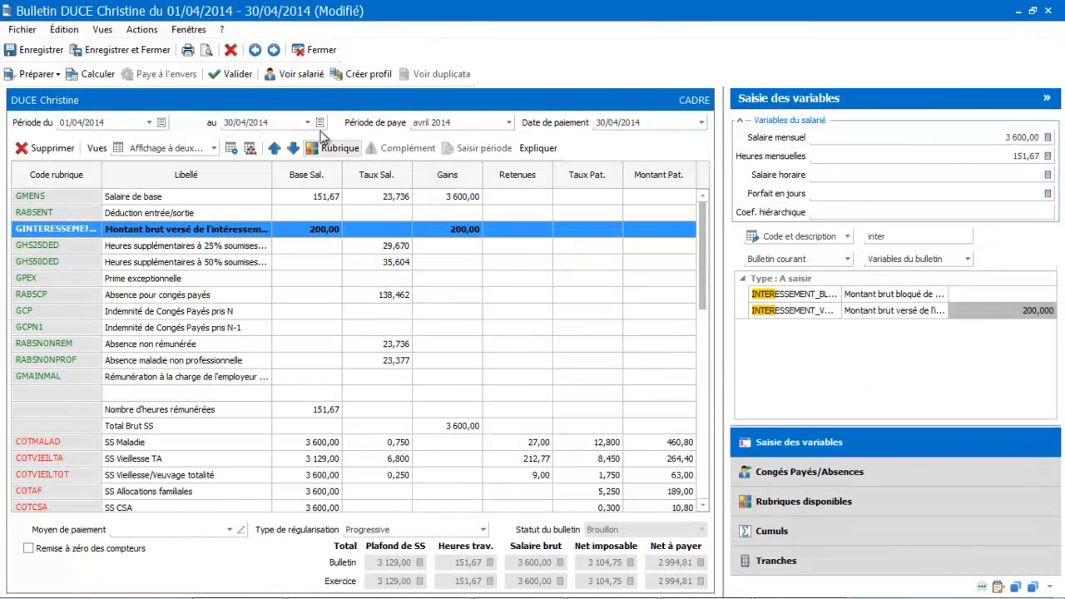
click(315, 50)
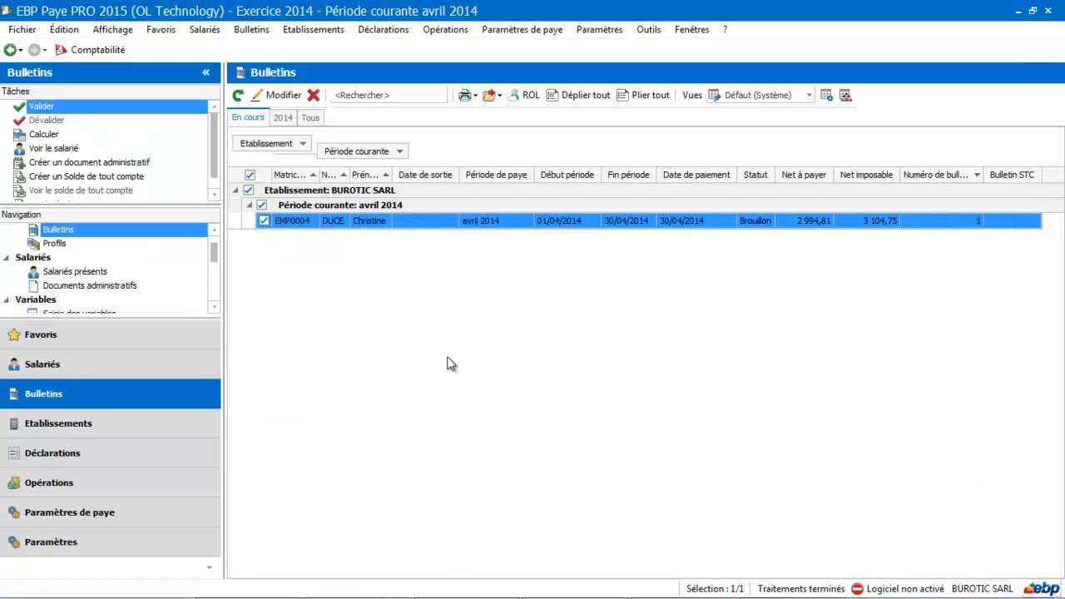